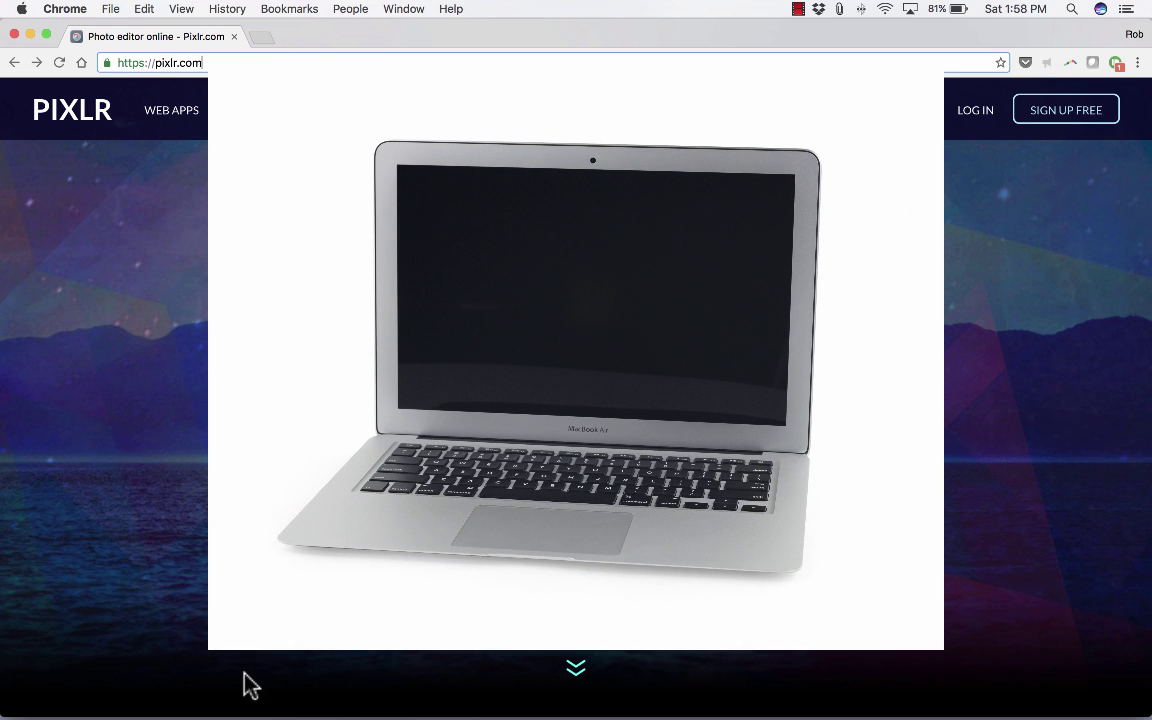
Go to pixlr.com, scroll to the Pixlr Editor card, and launch its web app.
left_click(193, 582)
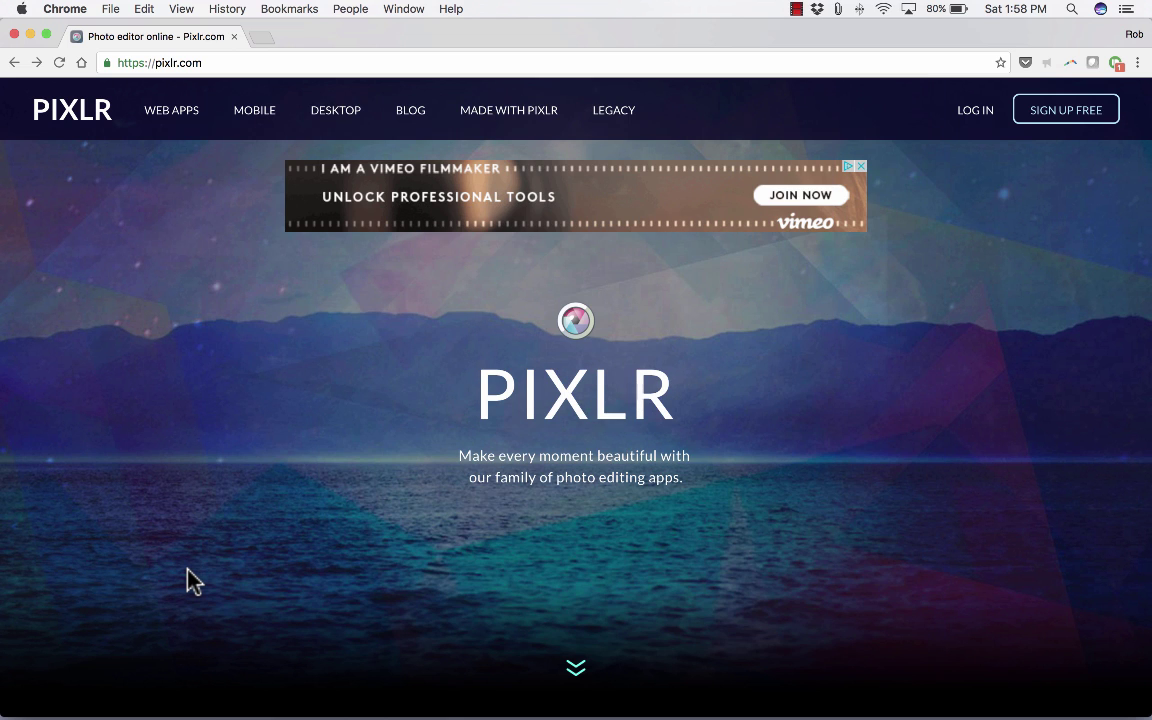
left_click(258, 57)
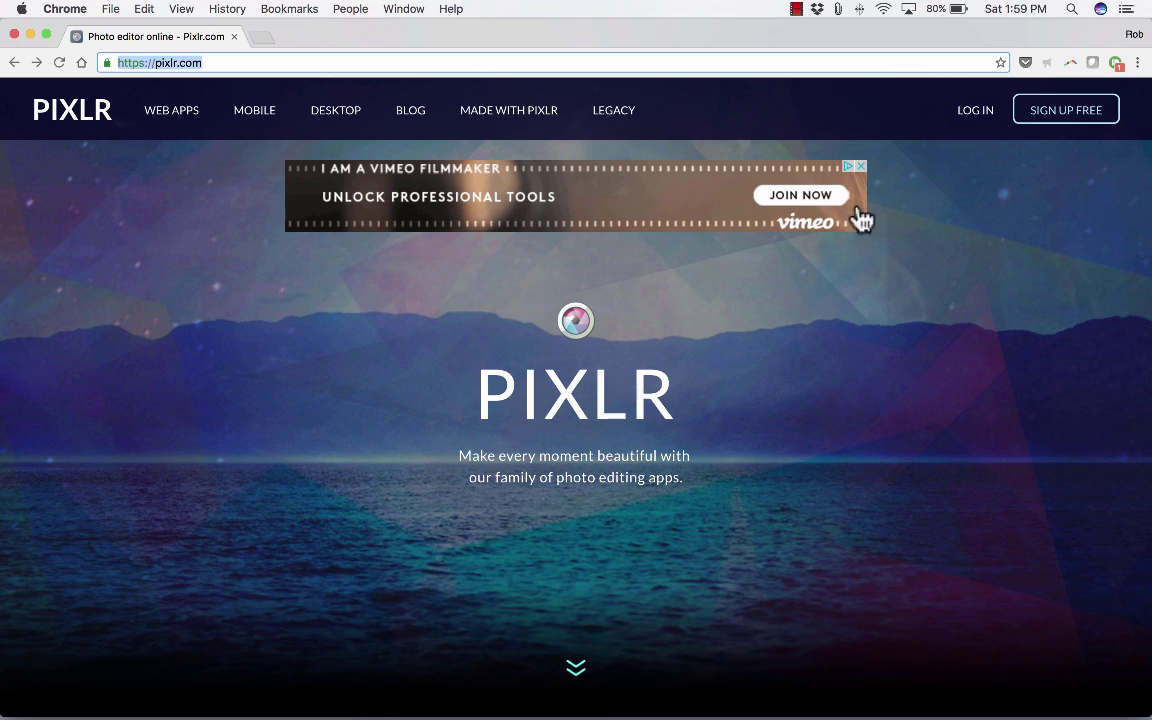
scroll(818, 300, "down", 1)
scroll(818, 300, "down", 5)
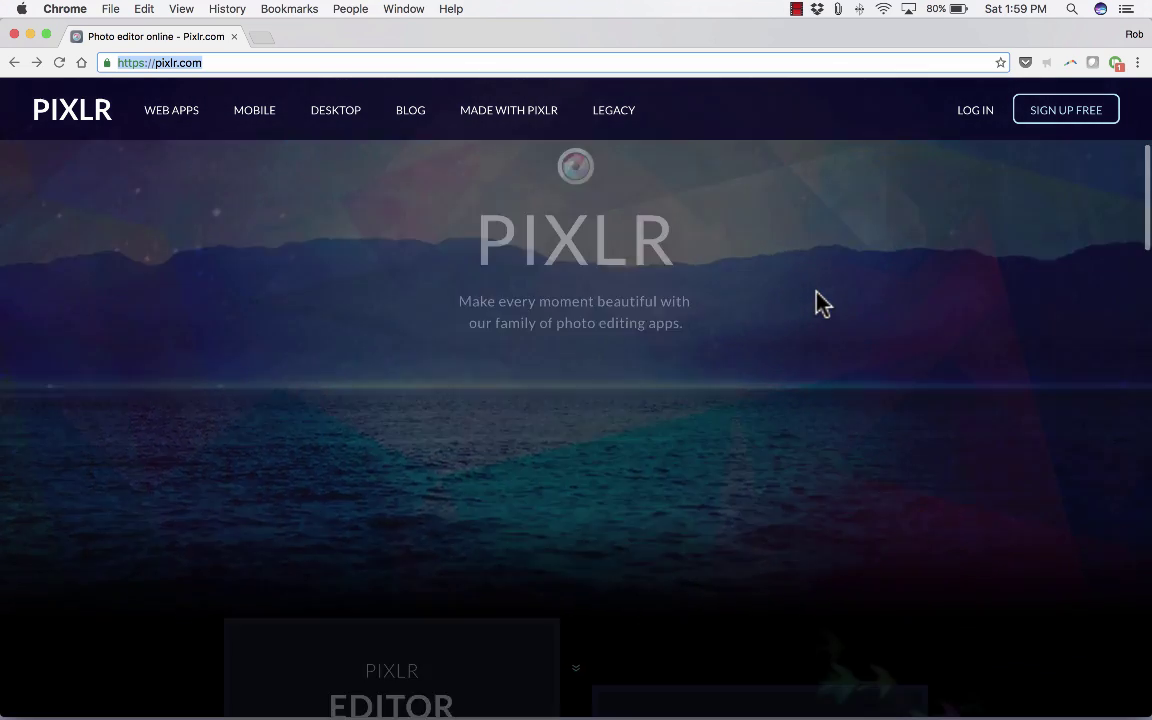
scroll(818, 305, "down", 5)
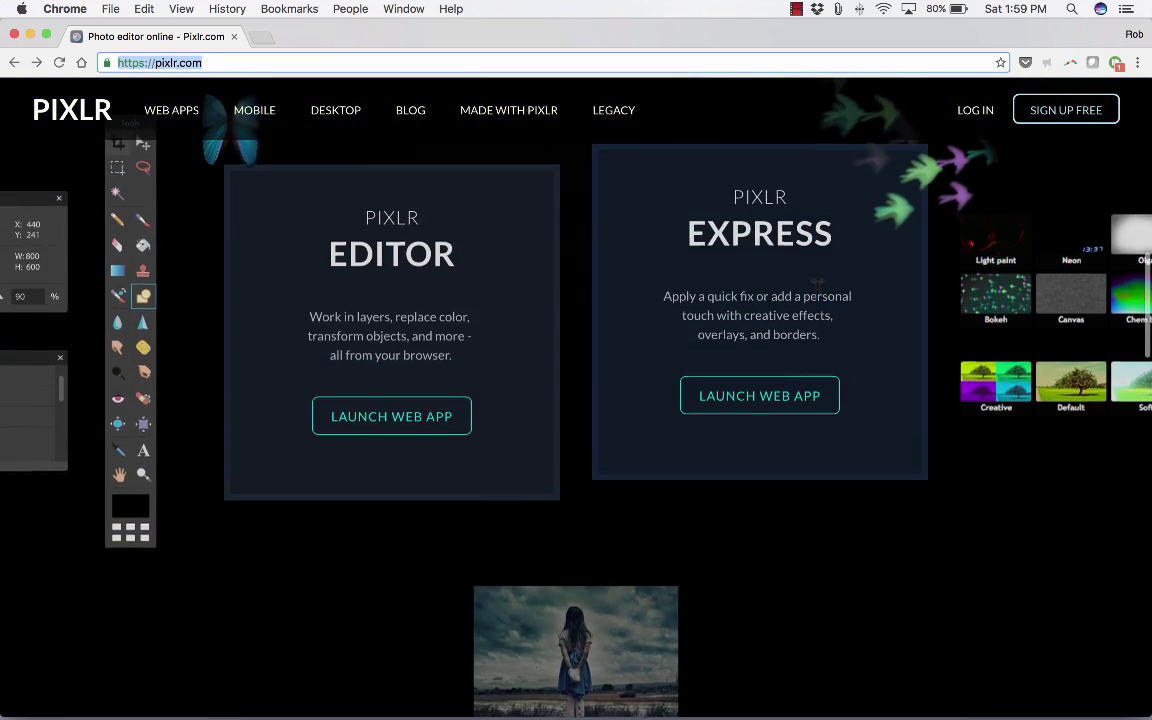
scroll(818, 288, "up", 6)
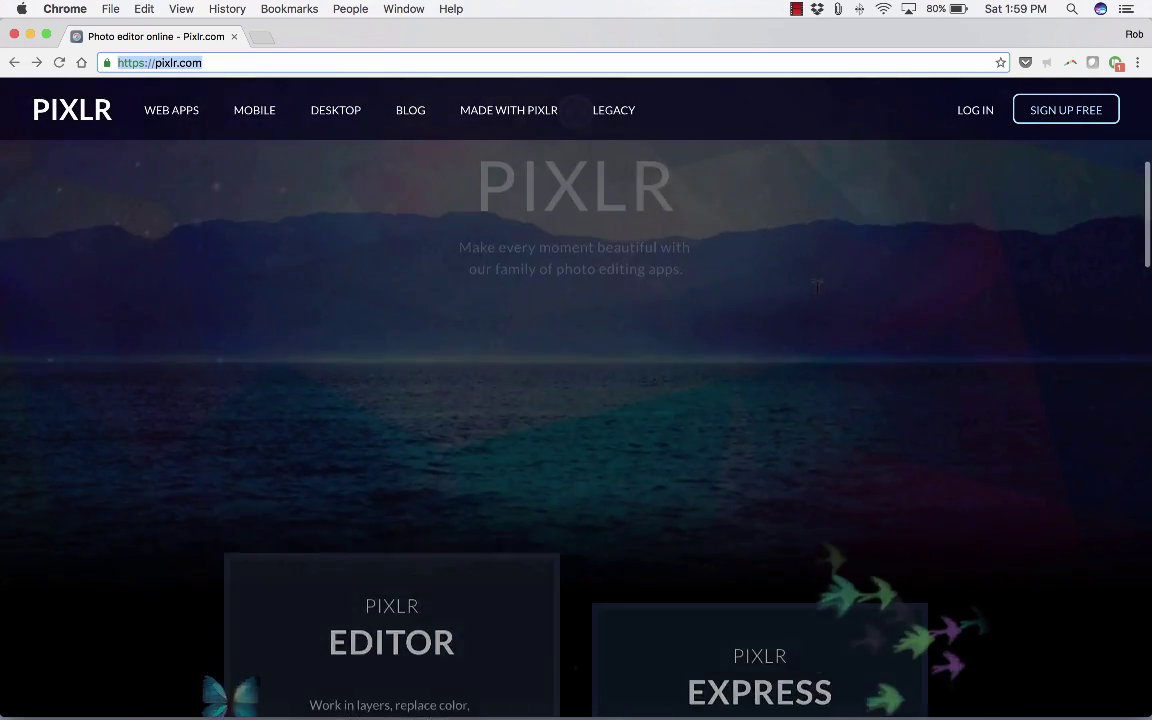
scroll(818, 288, "down", 2)
scroll(818, 300, "down", 5)
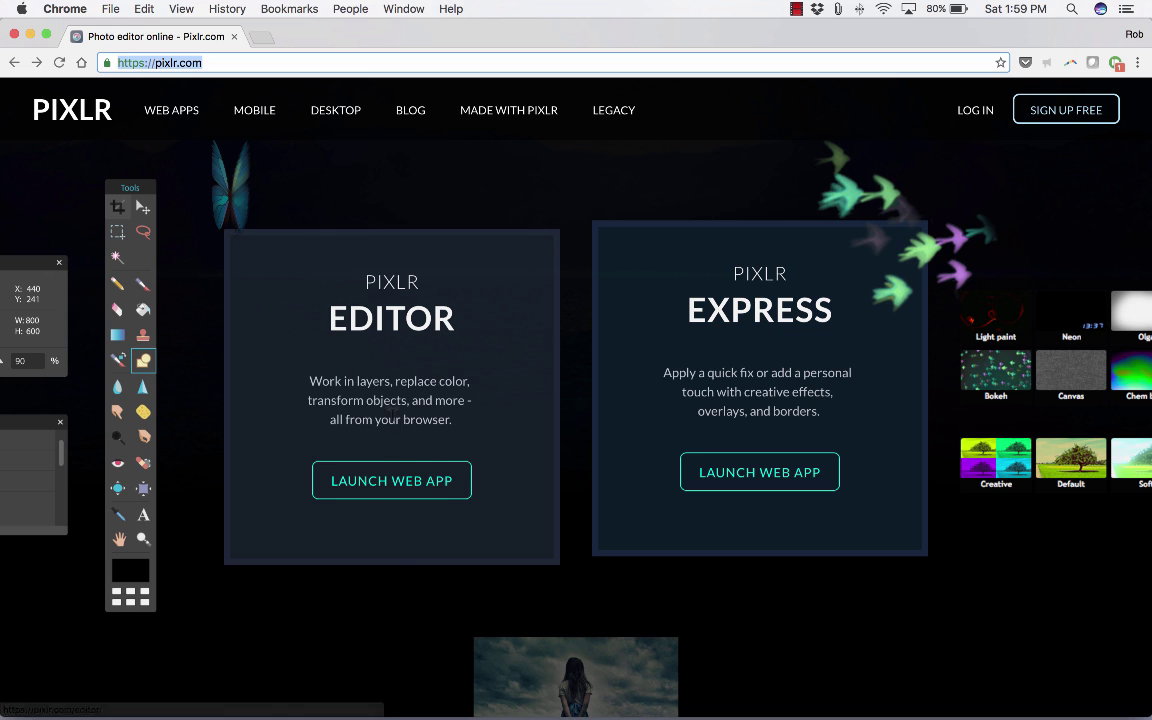
left_click(382, 489)
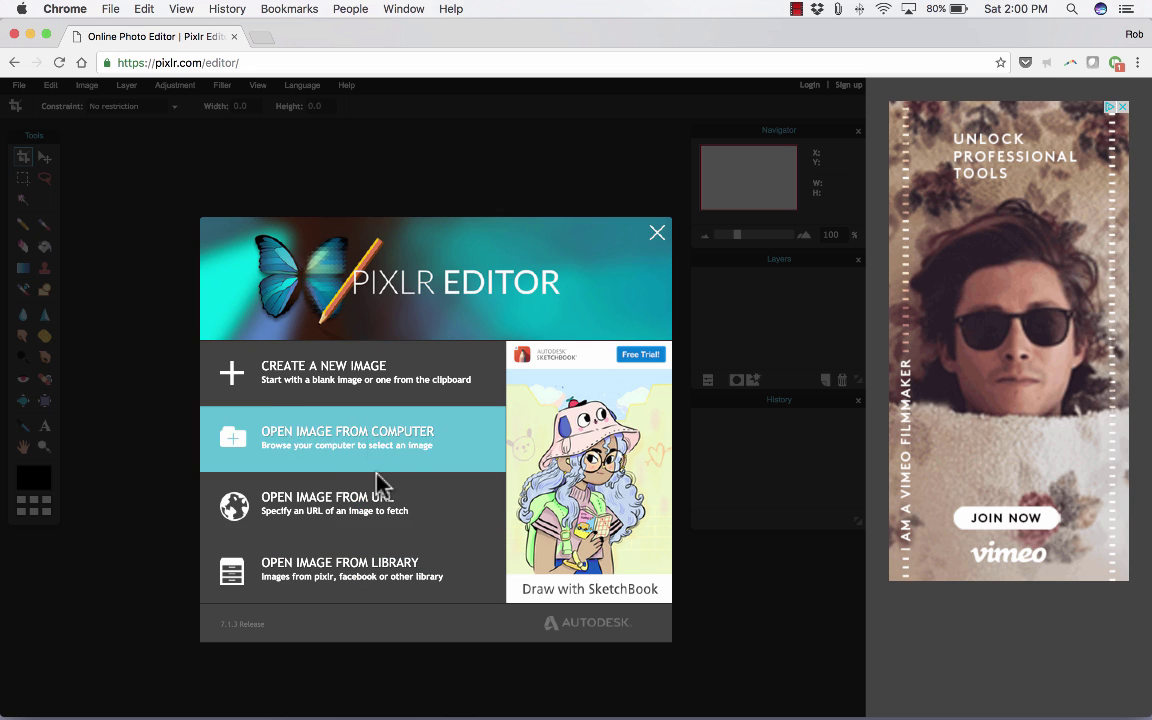
Create a new image named 'Practice' from the Banner 468 x 60 preset.
left_click(318, 385)
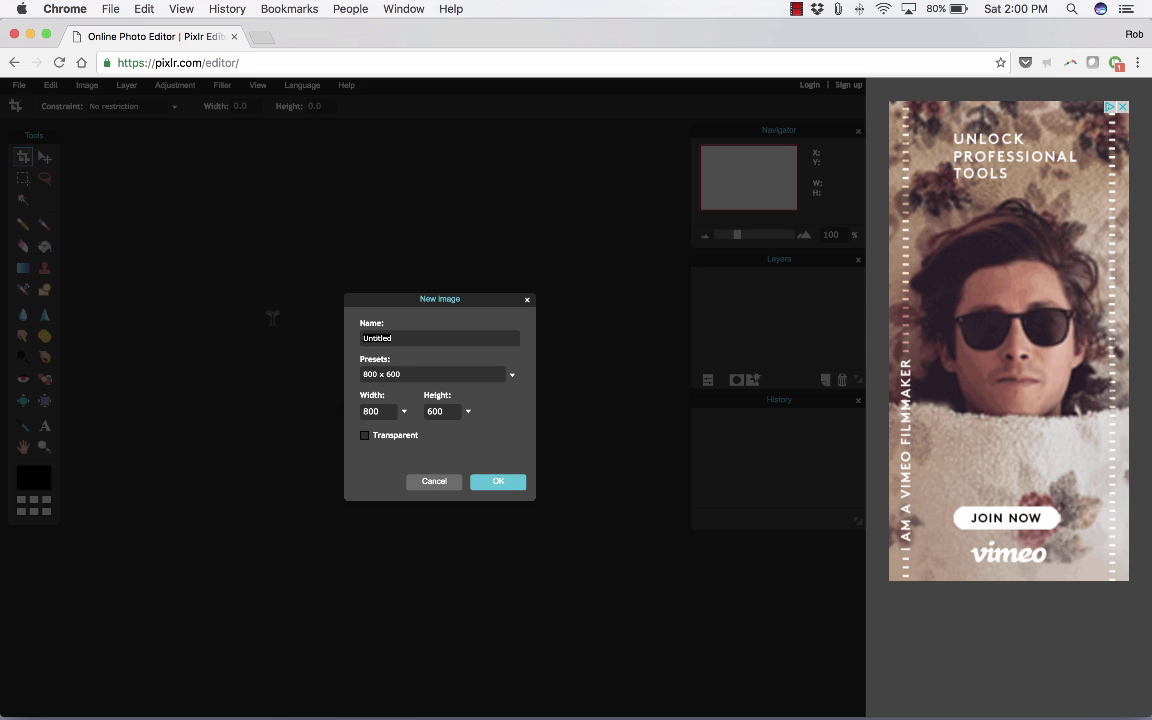
type("Practice")
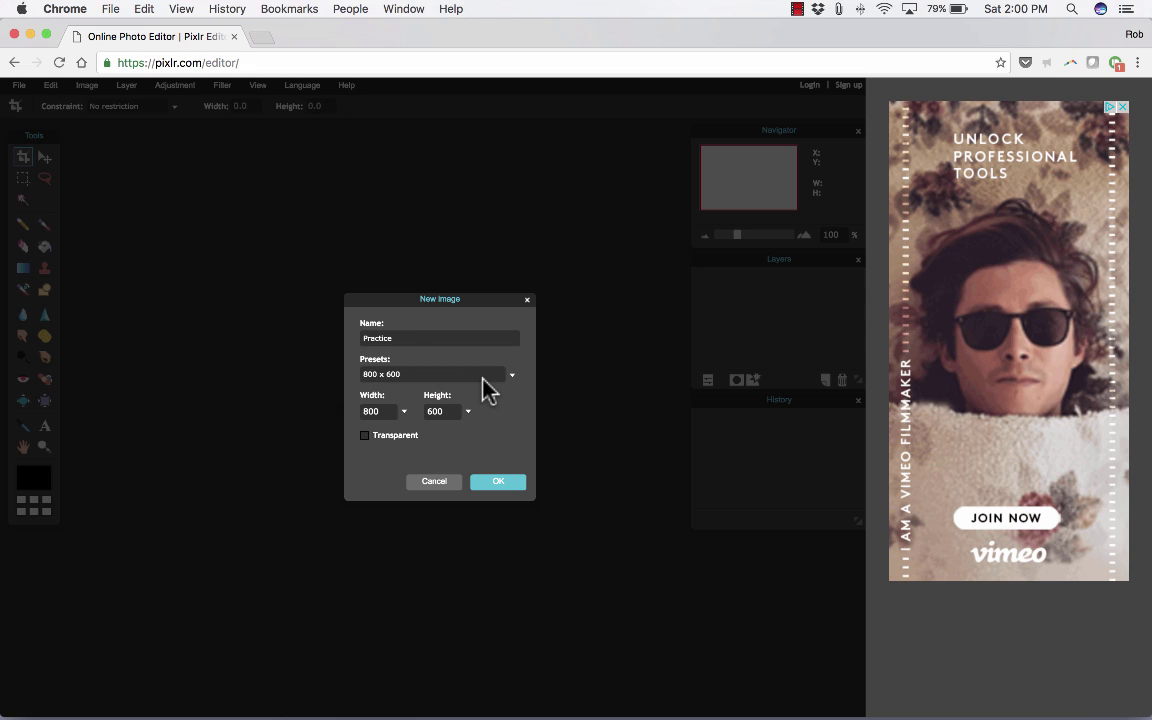
left_click(484, 380)
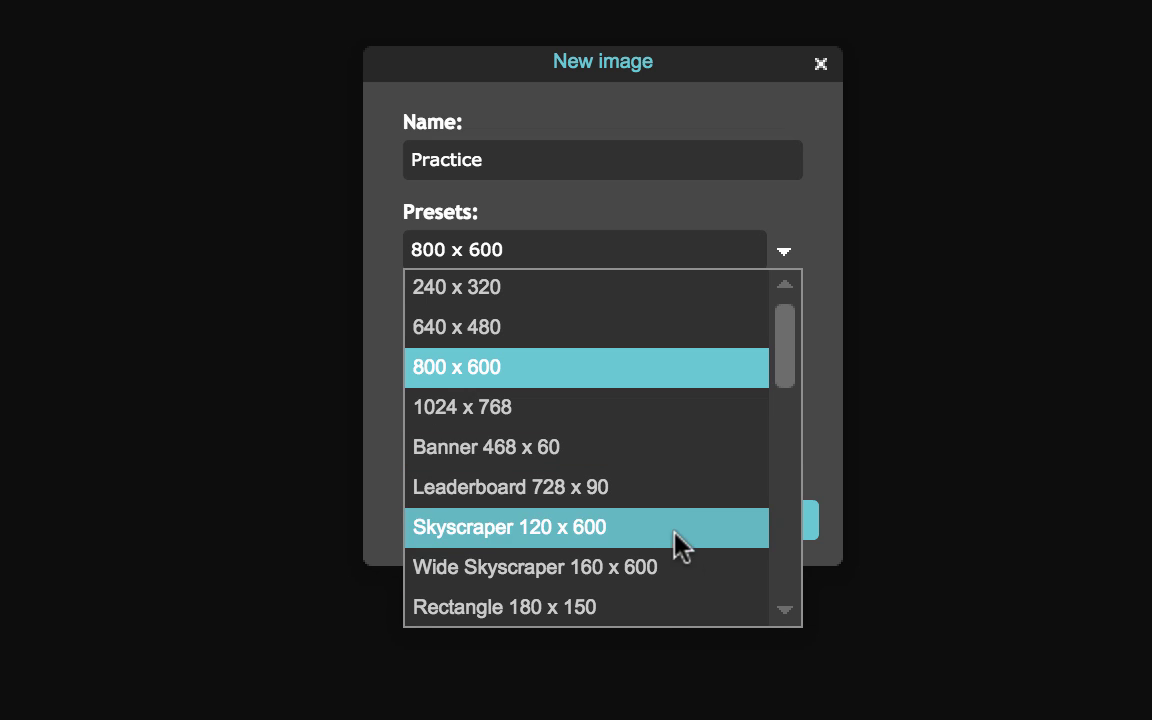
left_click(606, 442)
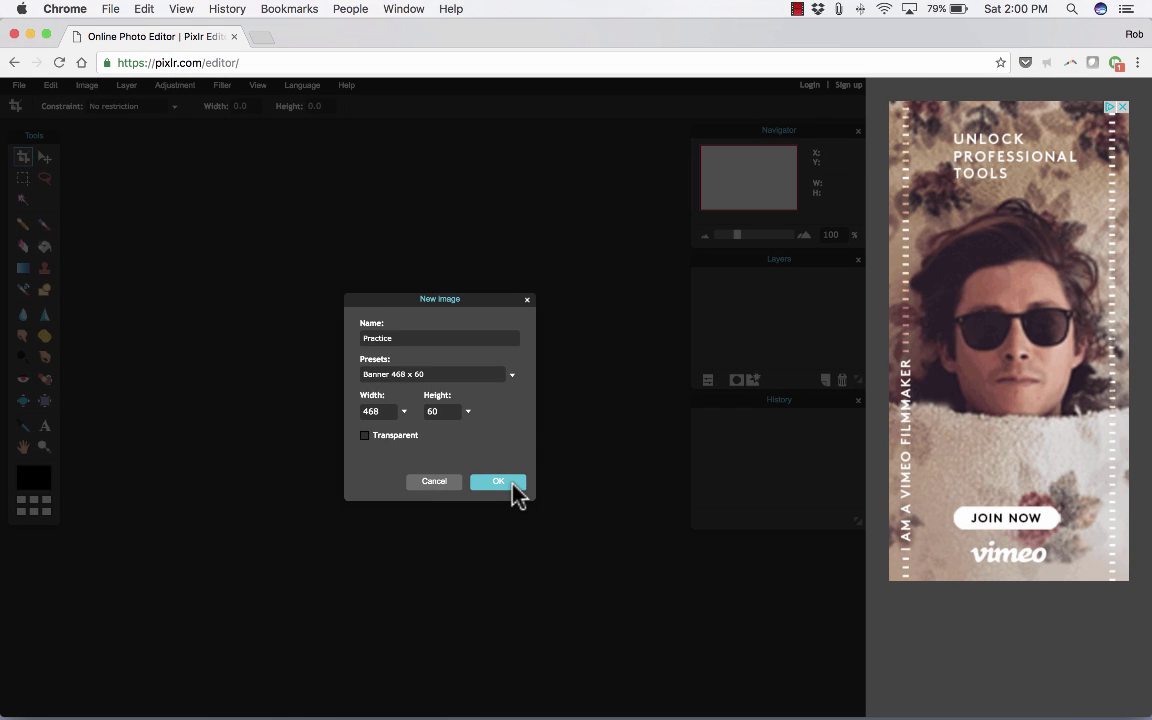
left_click(512, 482)
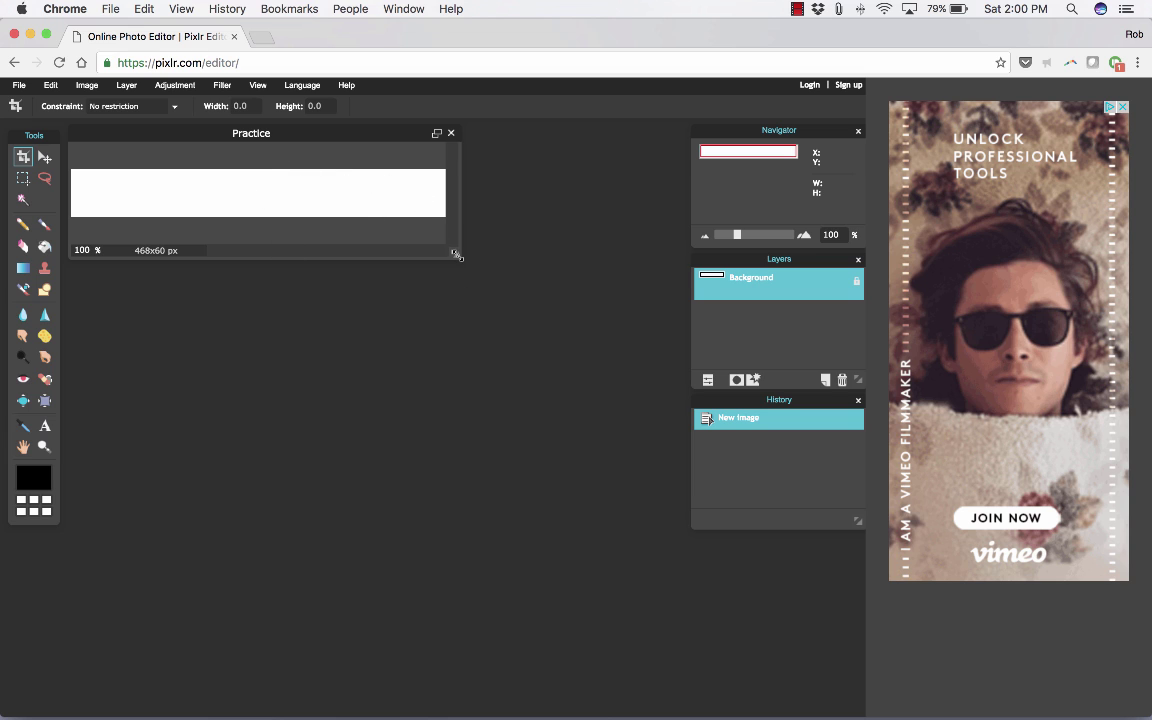
Enlarge the image window and zoom the banner in through 150% and 200% to 250%.
left_click_drag(456, 256, 674, 527)
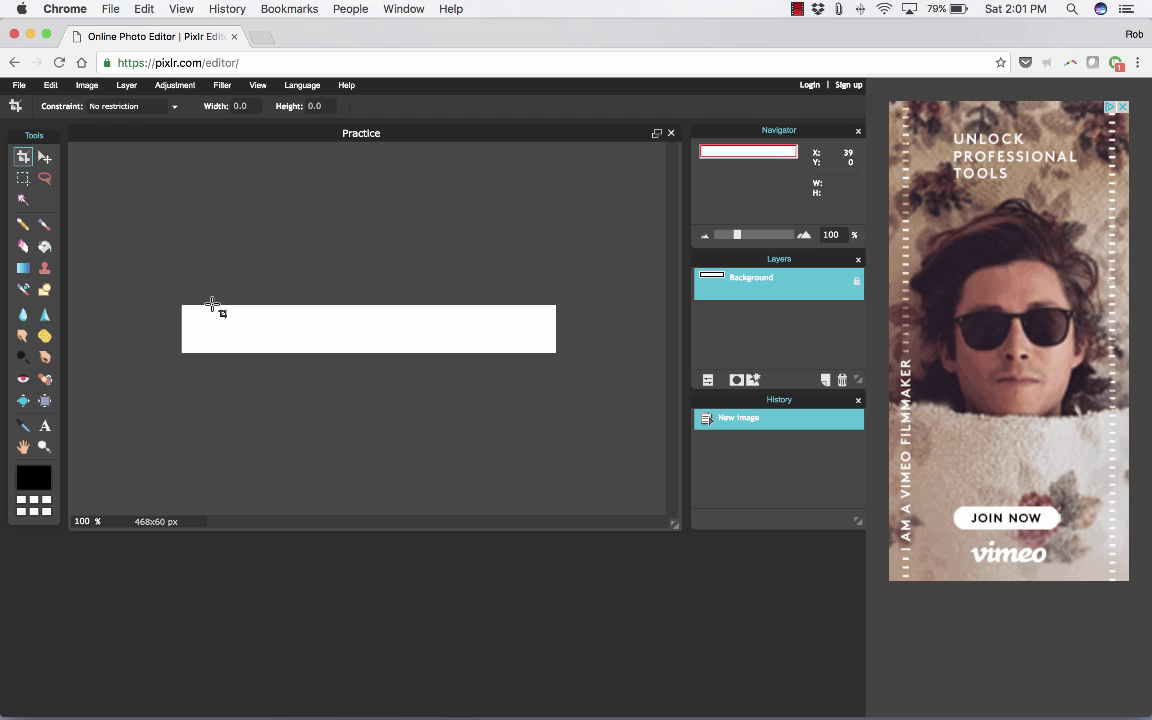
left_click(258, 85)
left_click(262, 105)
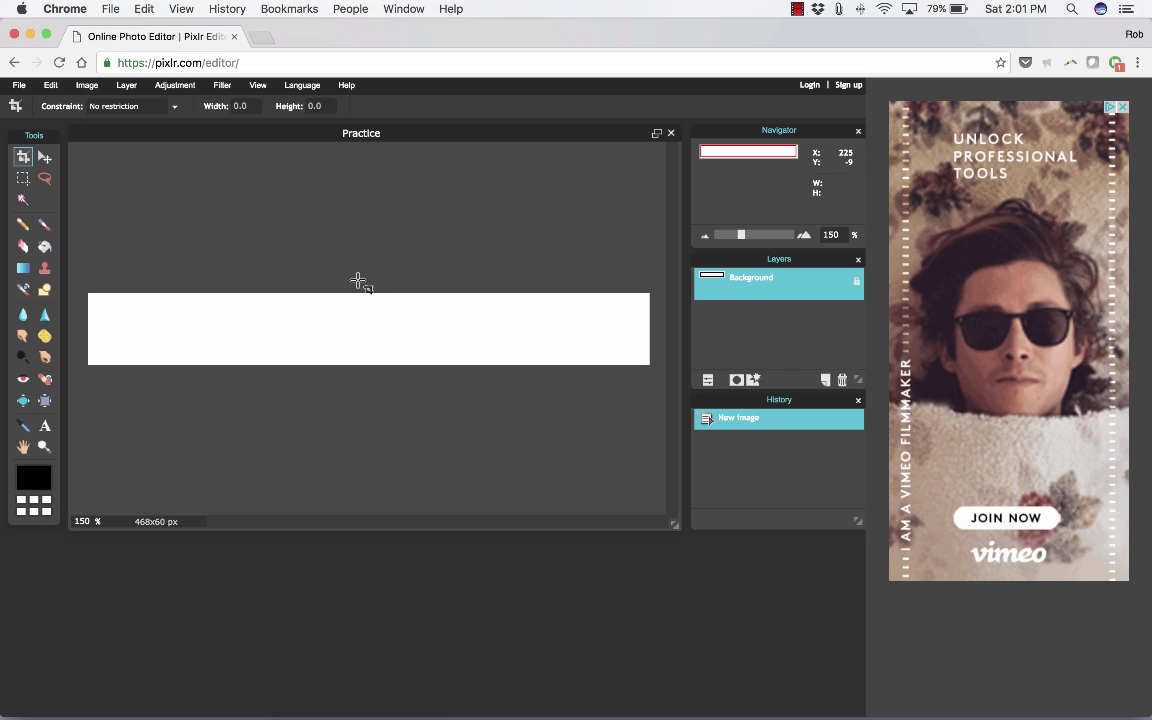
left_click(258, 86)
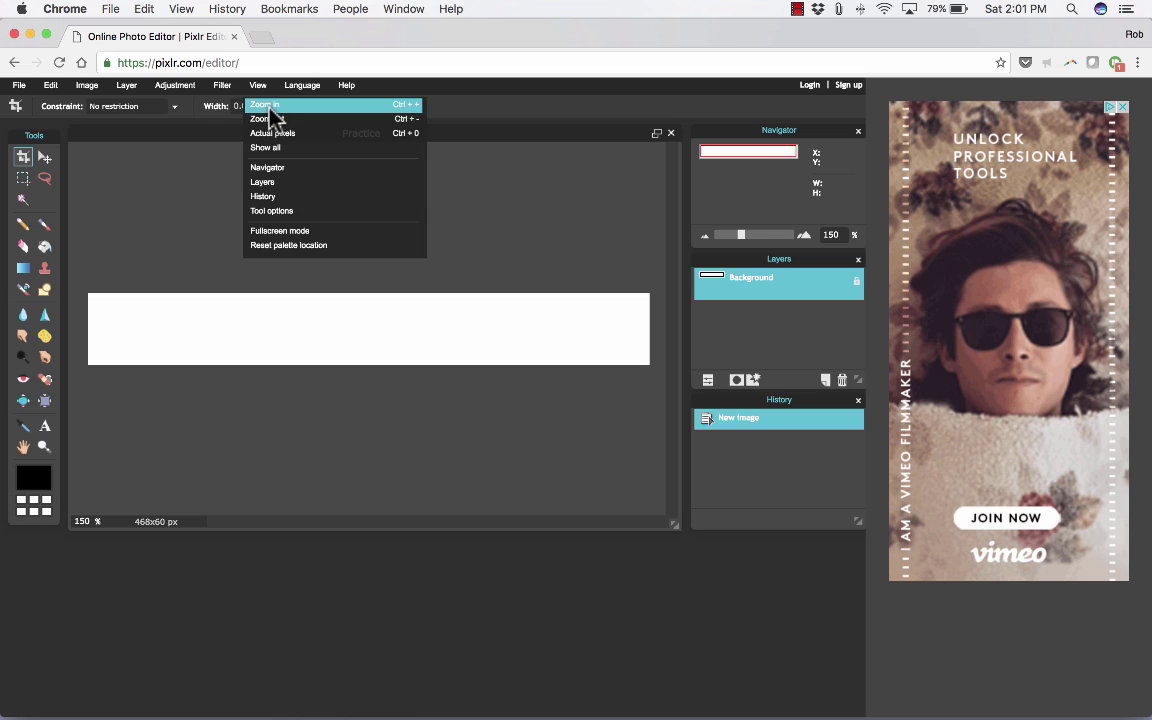
left_click(273, 113)
left_click(260, 87)
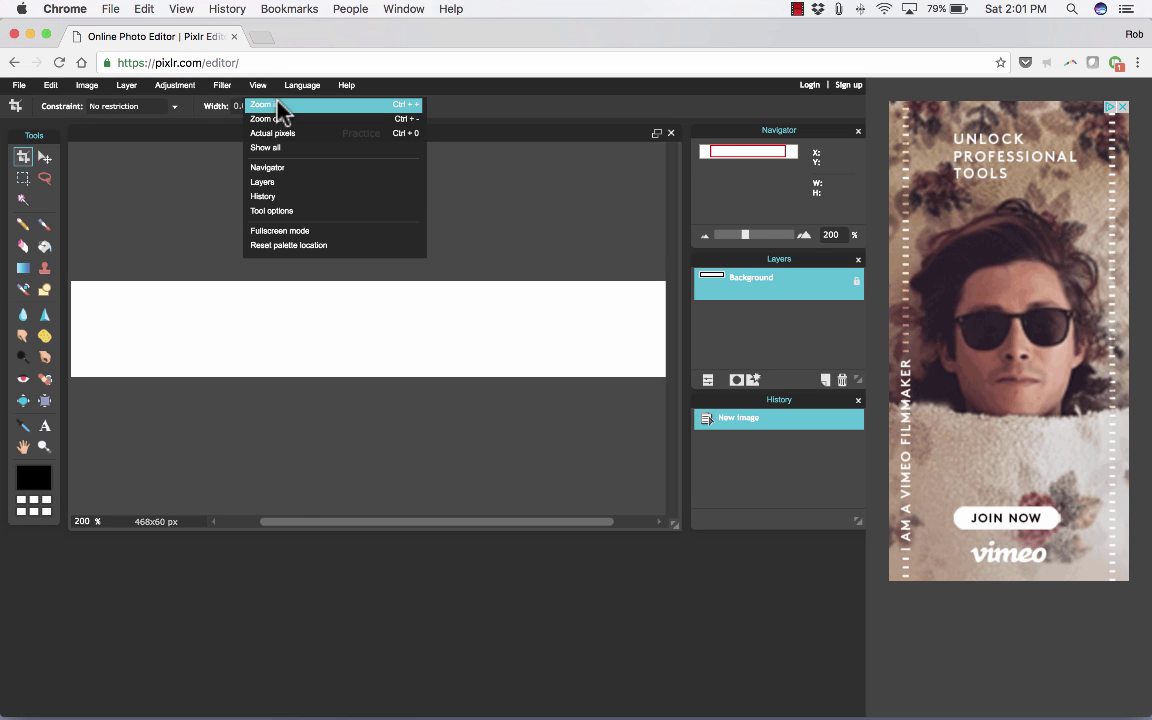
left_click(272, 106)
left_click_drag(674, 523, 810, 554)
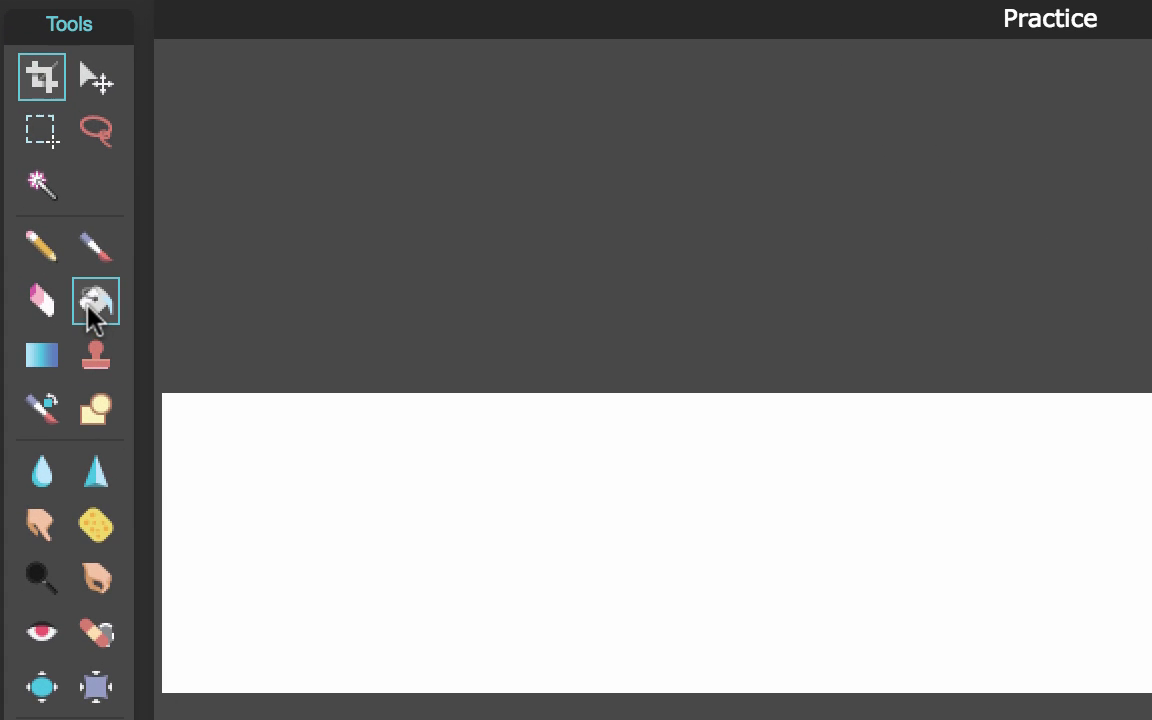
Fill the banner with black, then try a dark purple (312563) and browse the RGB and web palettes.
left_click(93, 305)
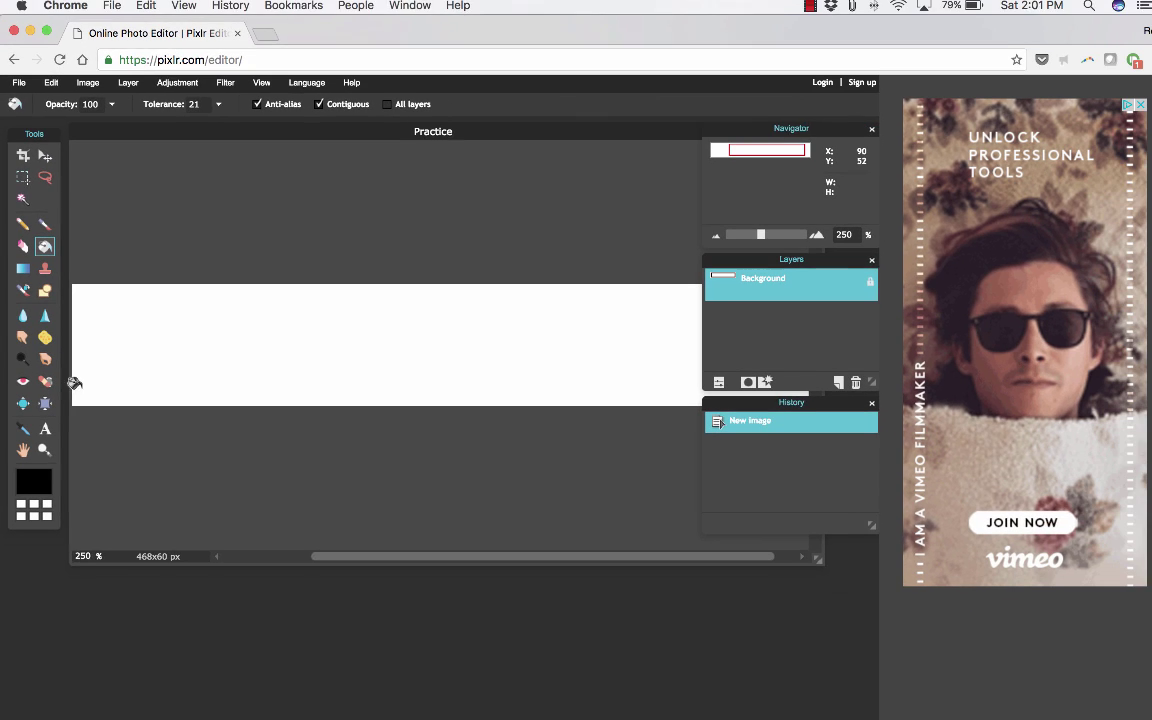
left_click(130, 338)
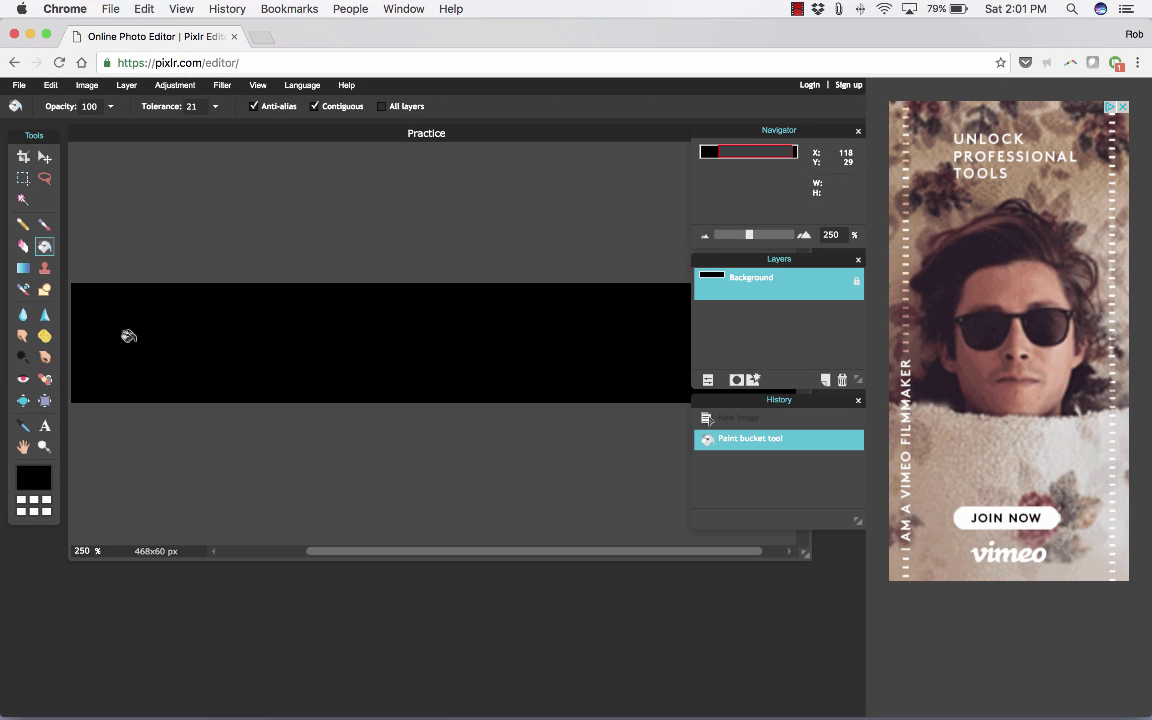
left_click(35, 480)
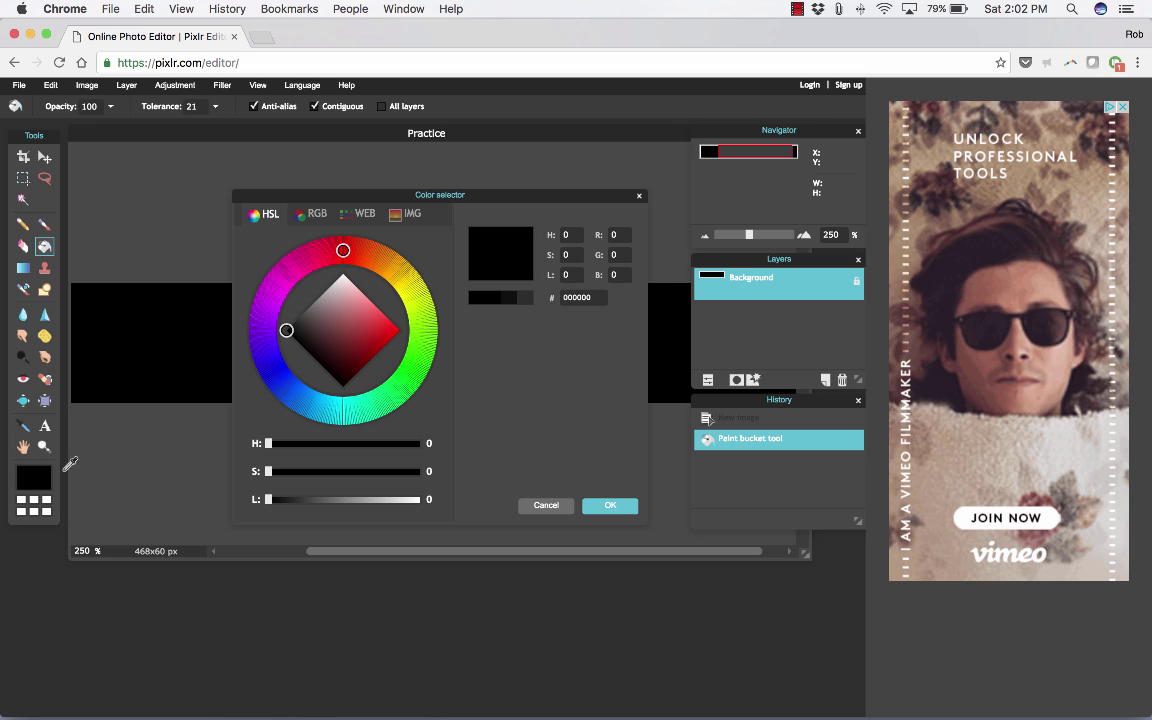
left_click(267, 356)
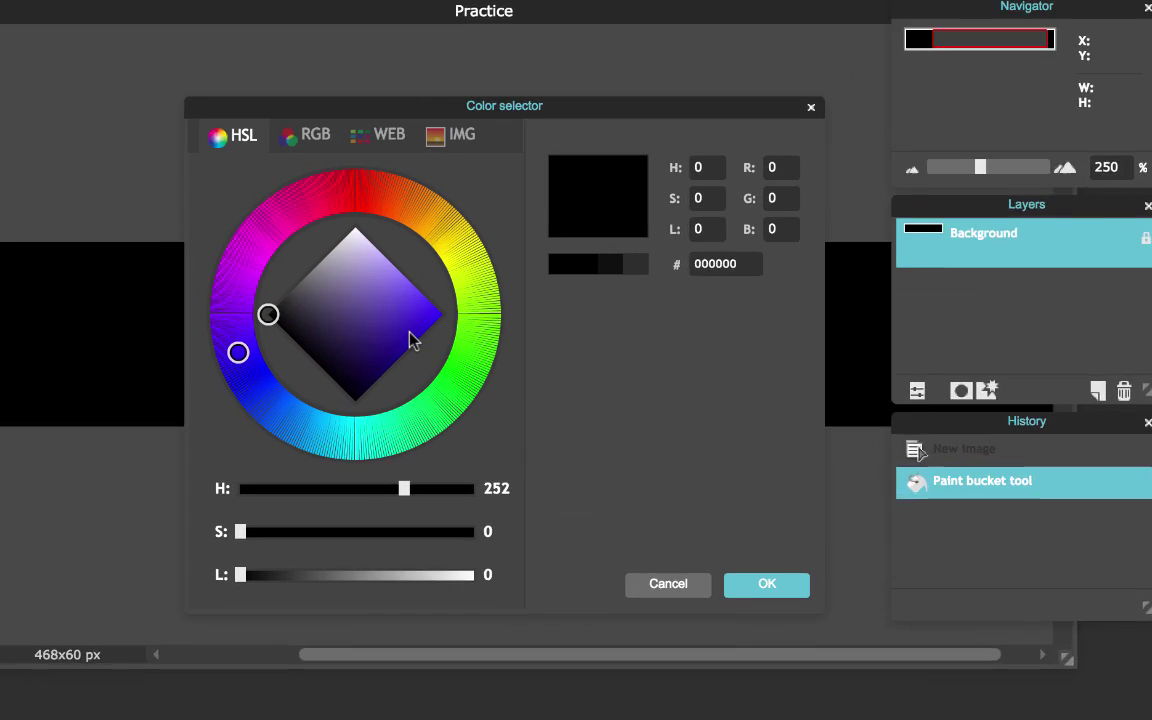
left_click(380, 332)
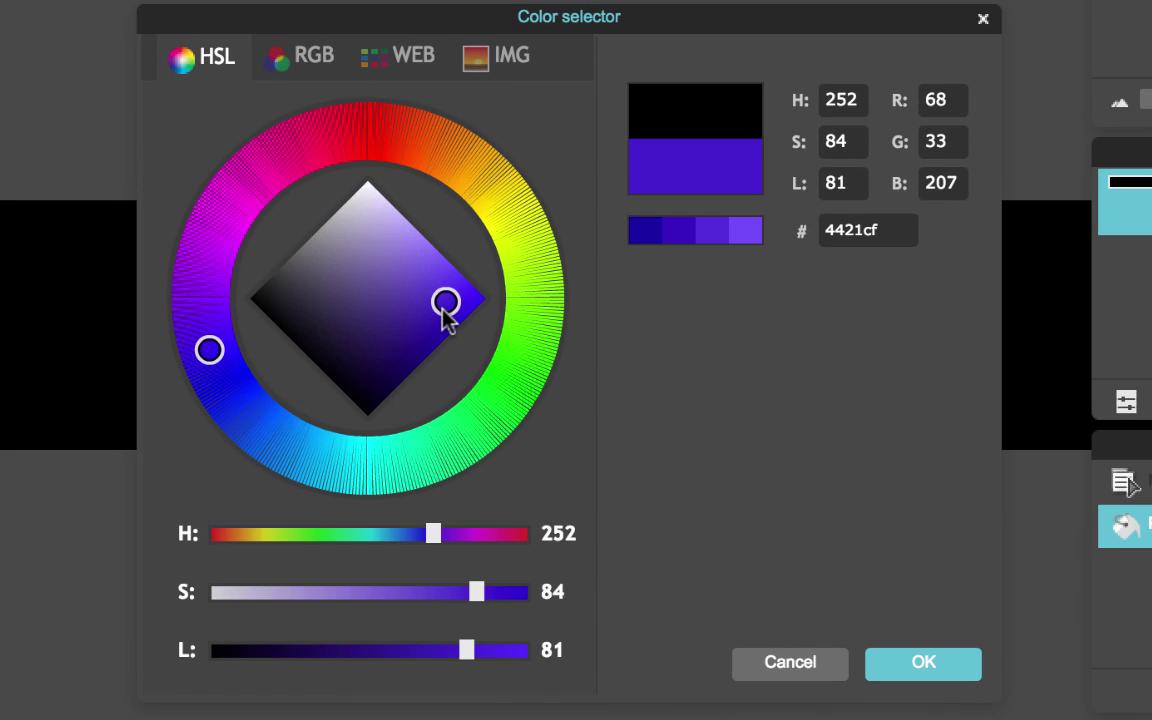
left_click(356, 344)
left_click(371, 329)
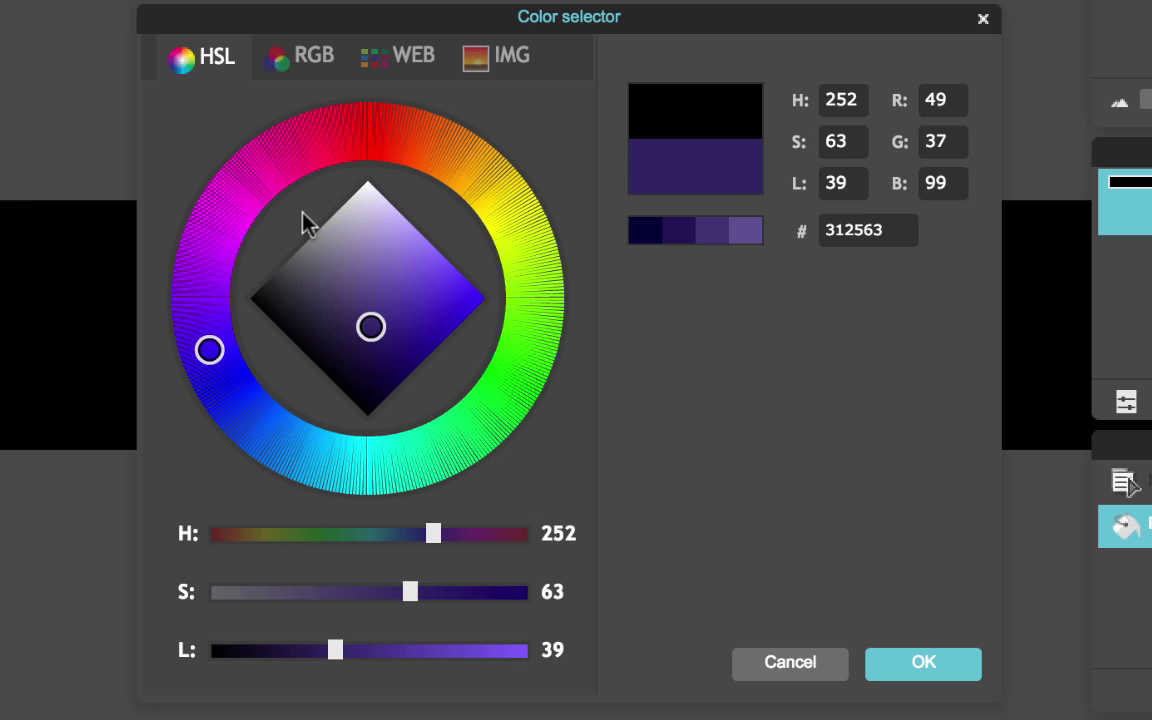
left_click(320, 60)
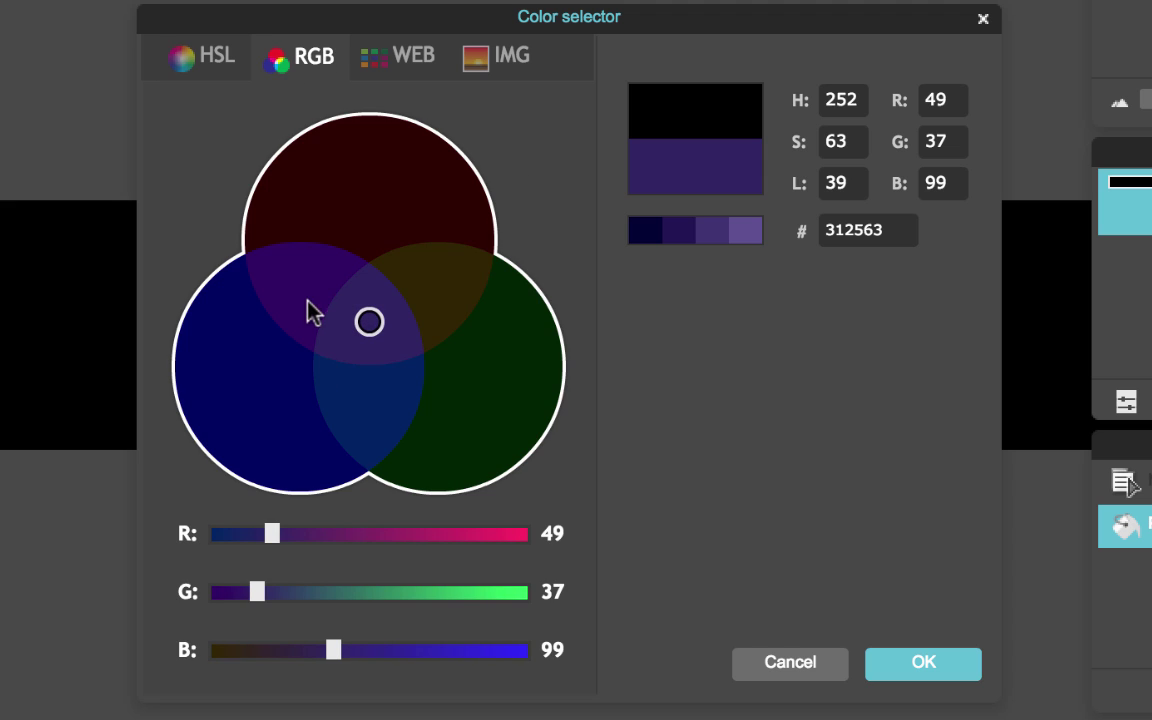
left_click(405, 72)
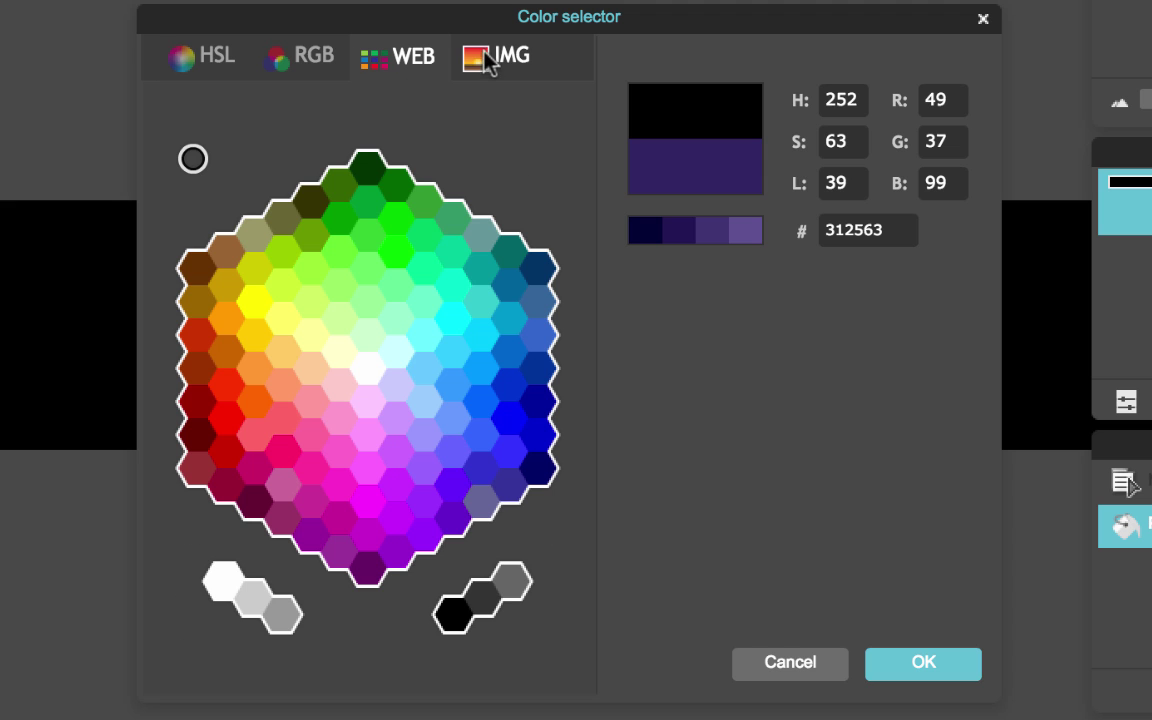
left_click(222, 68)
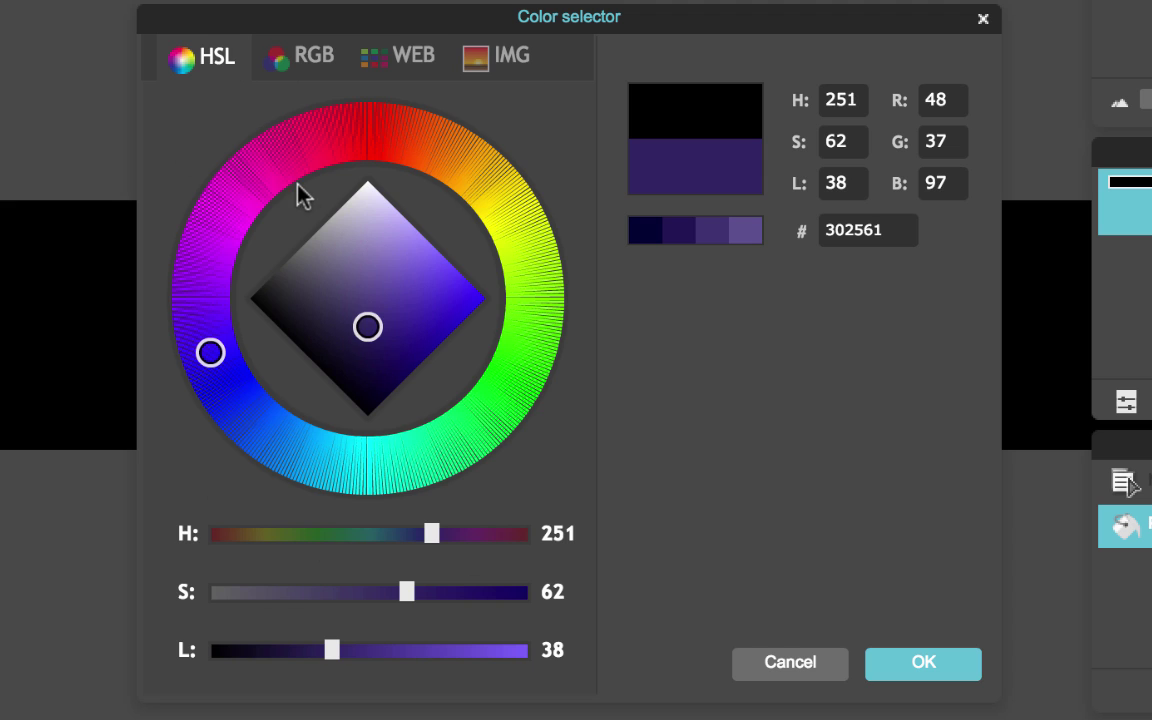
Pick a soft brown on the HSL wheel and paint-bucket the canvas with it.
left_click(445, 151)
left_click_drag(417, 275, 379, 276)
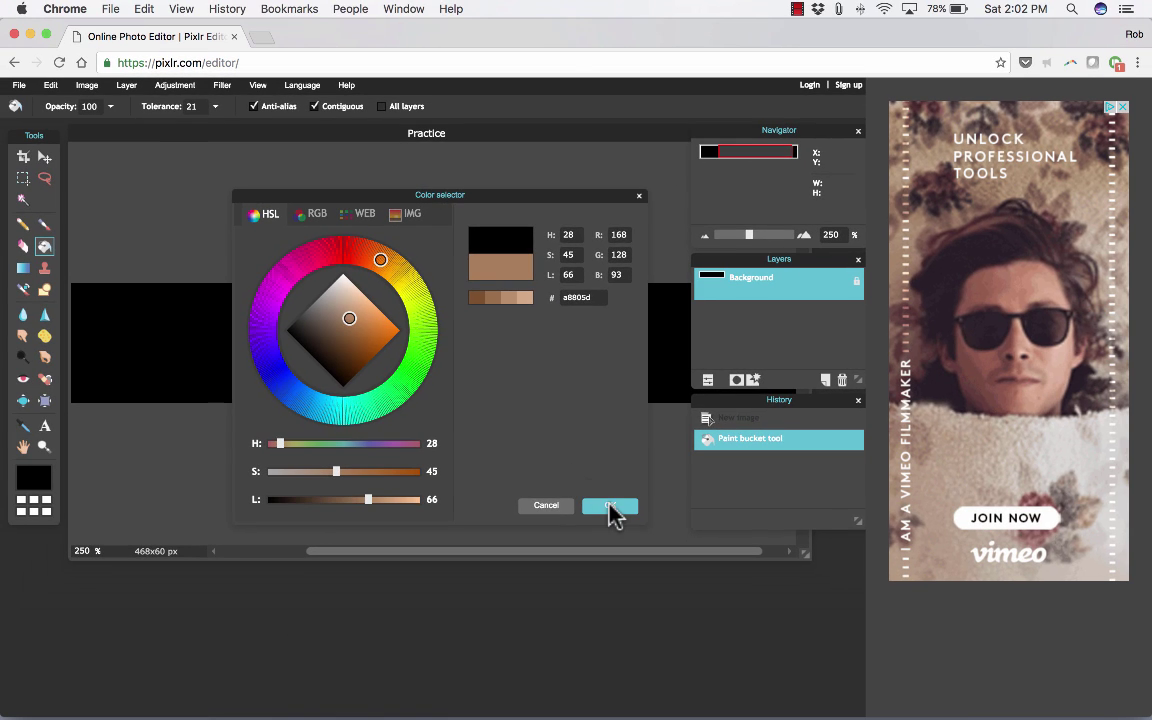
left_click(610, 506)
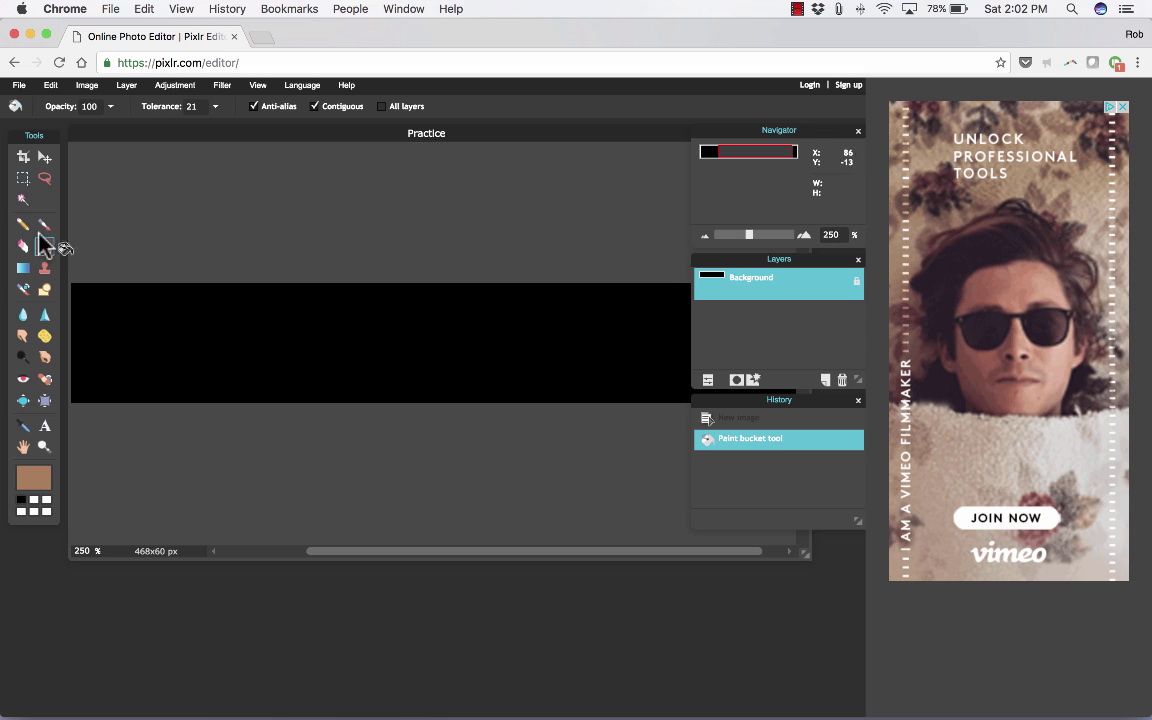
left_click(168, 332)
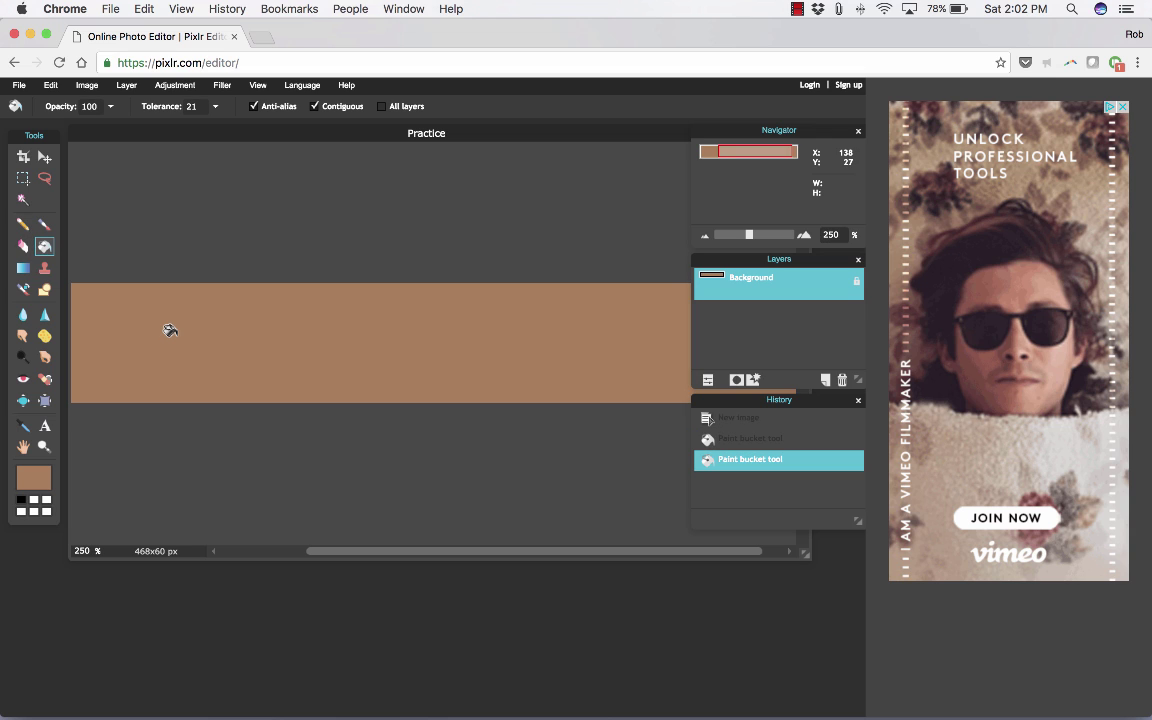
Paint-bucket the canvas again with a medium green (#5da660).
left_click(33, 478)
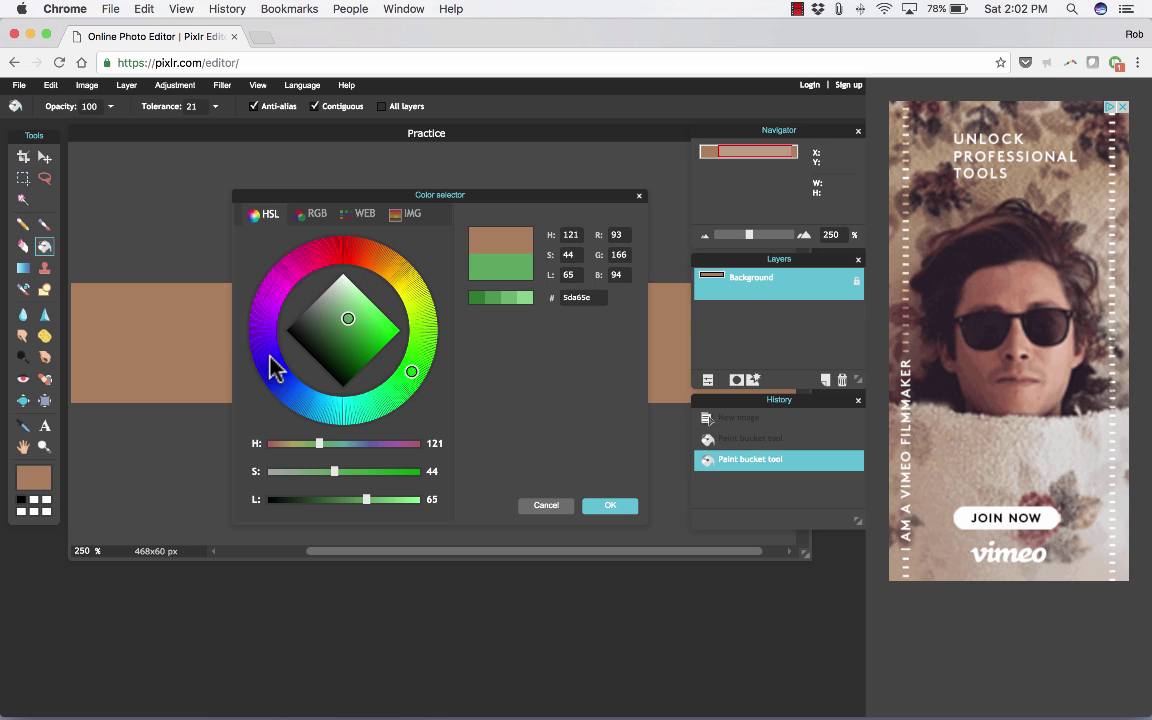
left_click(411, 380)
key("Return")
left_click(153, 327)
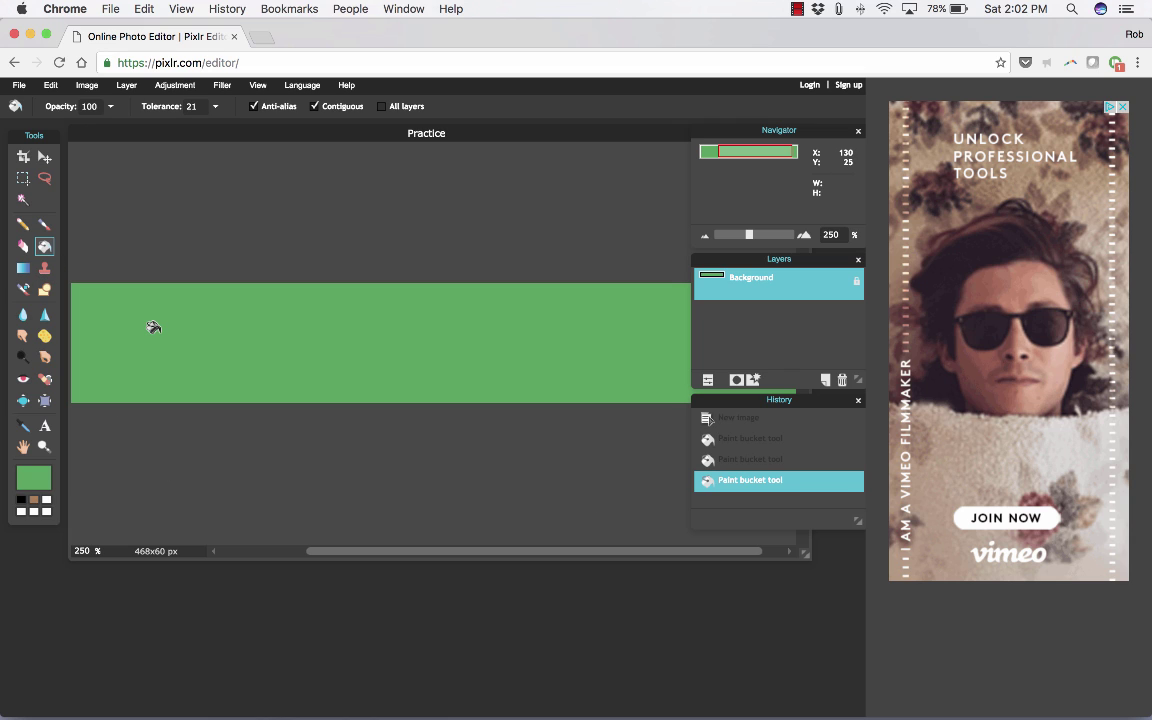
left_click(23, 224)
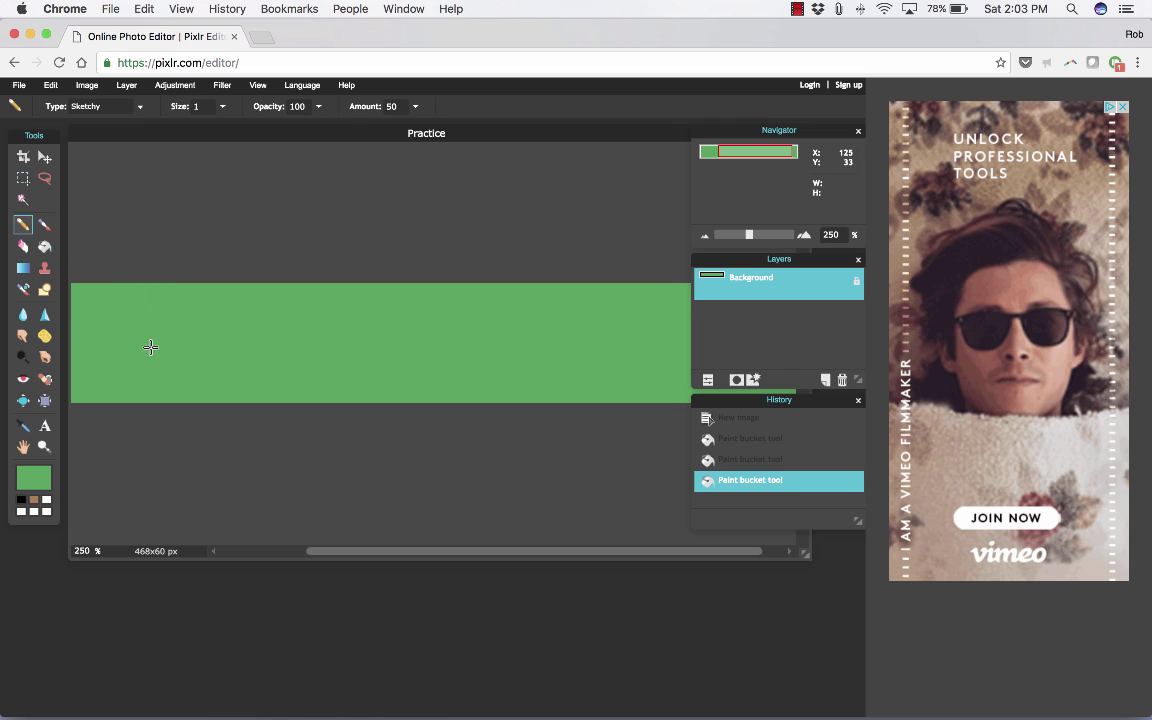
Draw black sketchy pencil strokes: a vertical line at left, a long diagonal, and a feathery blob.
left_click_drag(150, 347, 173, 369)
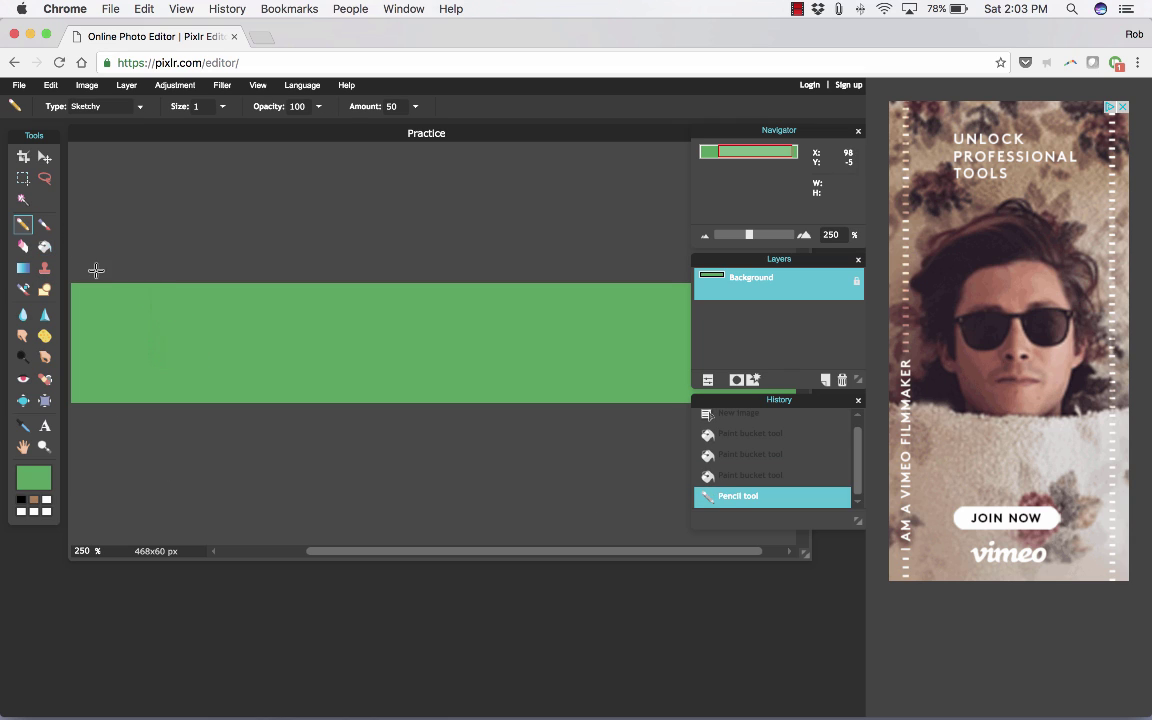
left_click(21, 499)
left_click_drag(153, 335, 160, 369)
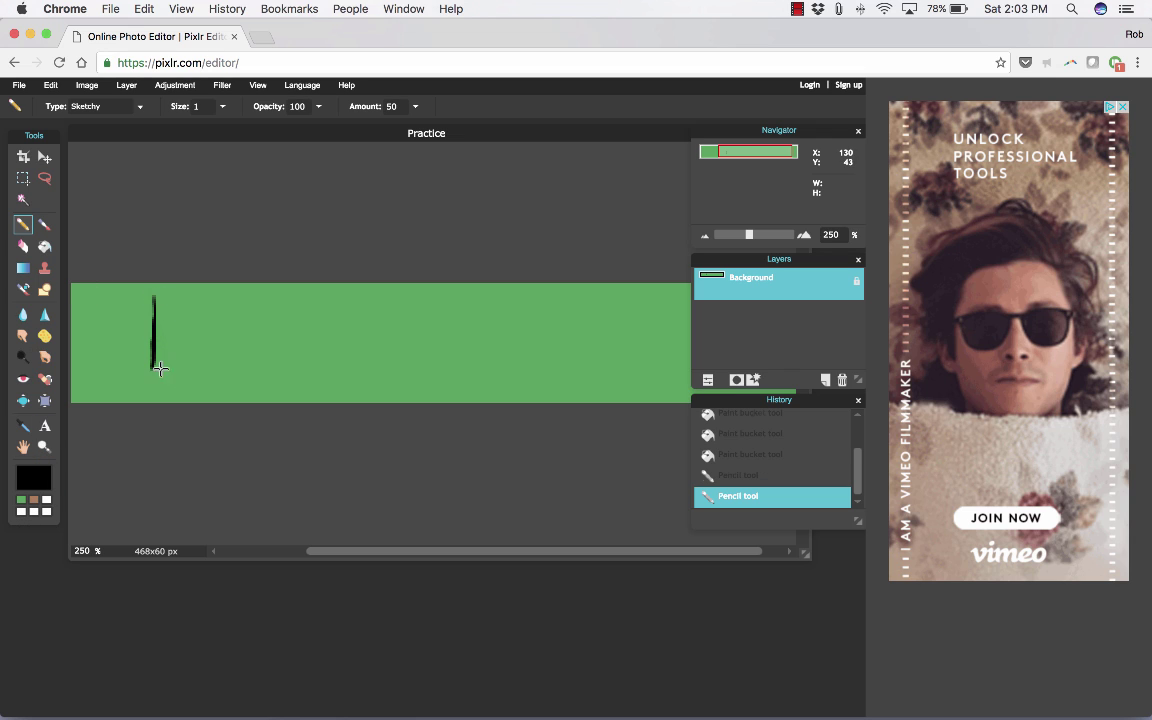
mouse_move(253, 308)
left_mouse_down()
mouse_move(409, 333)
mouse_move(424, 364)
left_mouse_up()
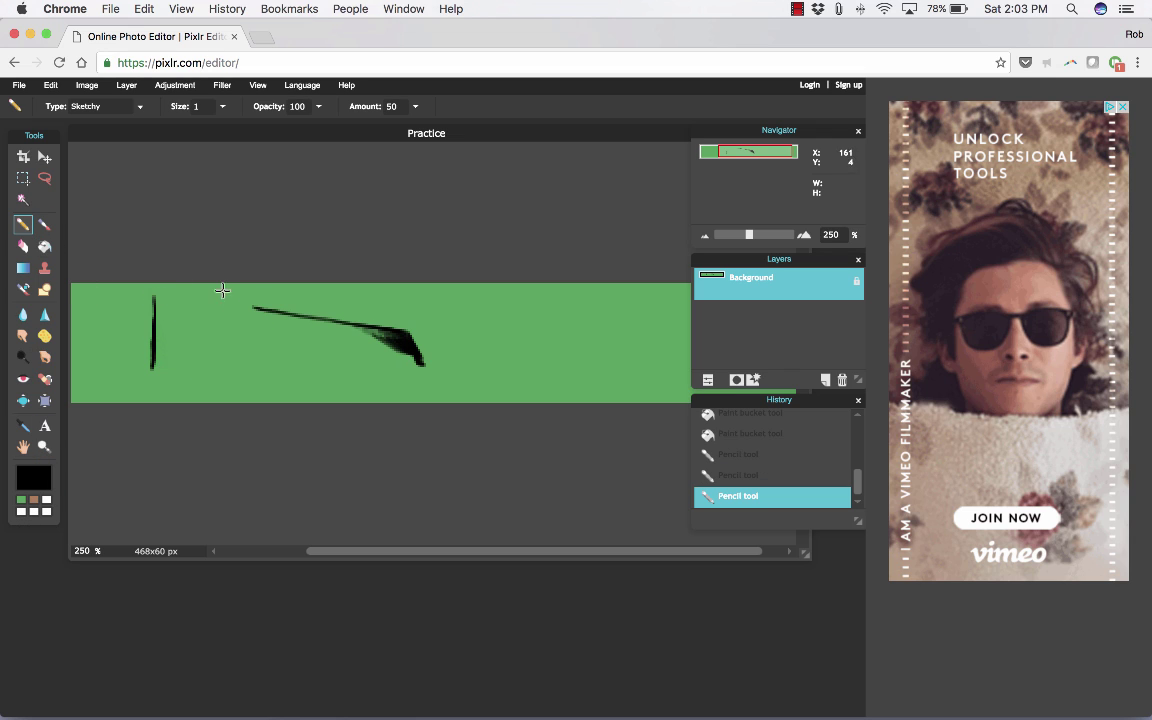
mouse_move(422, 301)
left_mouse_down()
mouse_move(540, 350)
mouse_move(470, 310)
mouse_move(480, 319)
mouse_move(440, 313)
left_mouse_up()
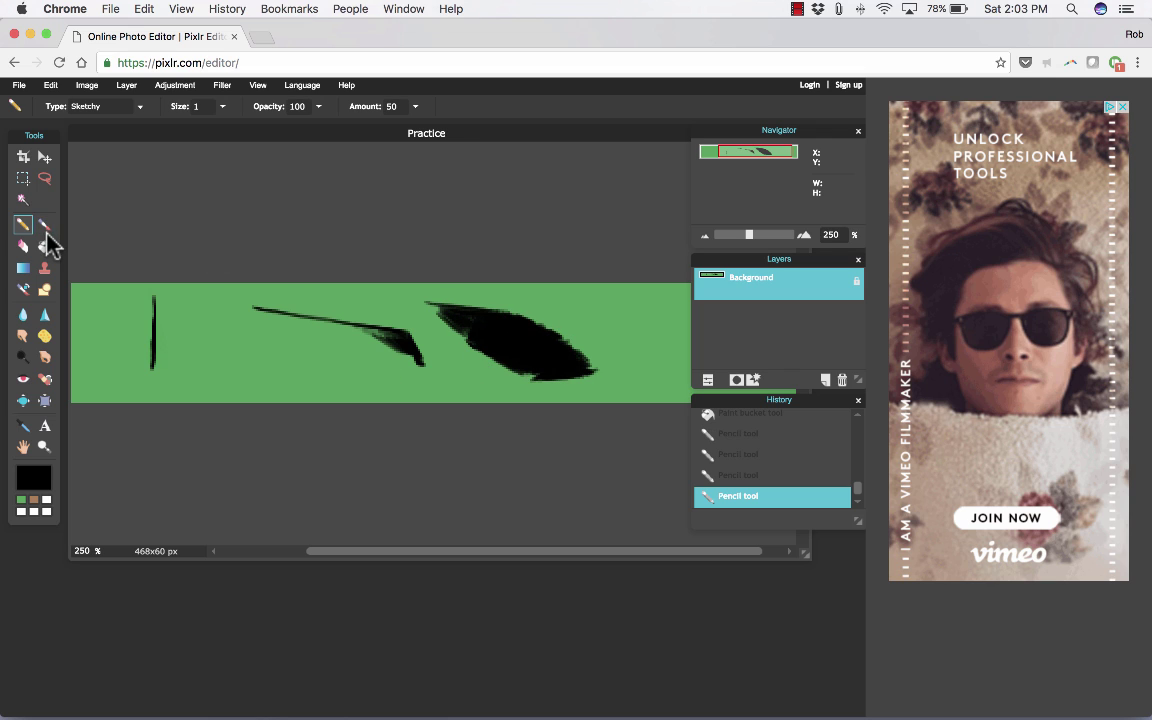
Paint a large soft black brush blob on the left of the banner.
left_click(44, 225)
mouse_move(185, 303)
left_mouse_down()
mouse_move(259, 359)
mouse_move(316, 370)
left_mouse_up()
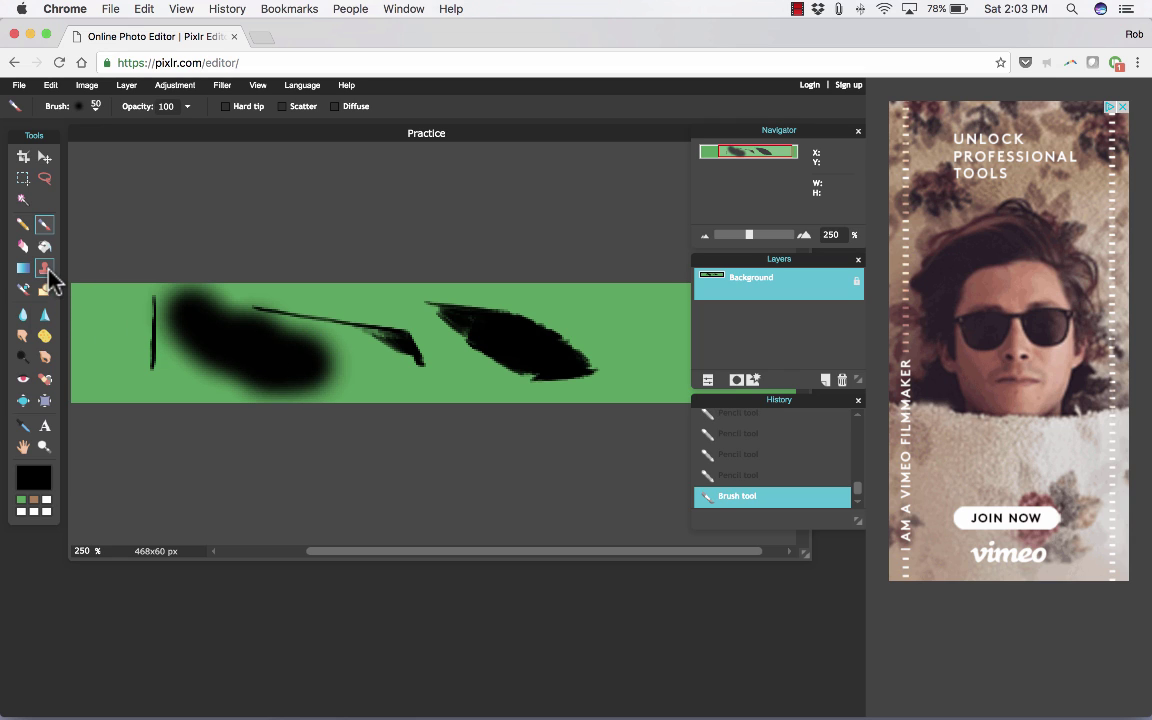
left_click(45, 268)
Use Color replace to add reddish dabs, undo them, then paint one red patch mid-canvas.
left_click(24, 291)
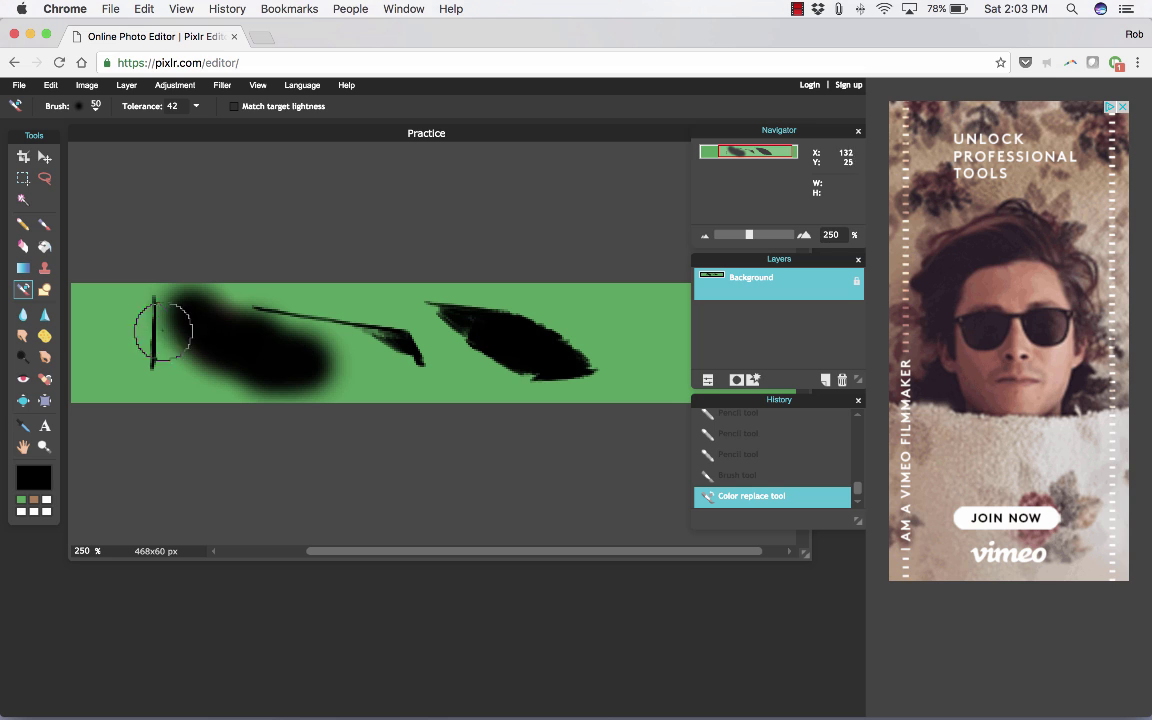
left_click(108, 326)
left_click(115, 368)
left_click(157, 375)
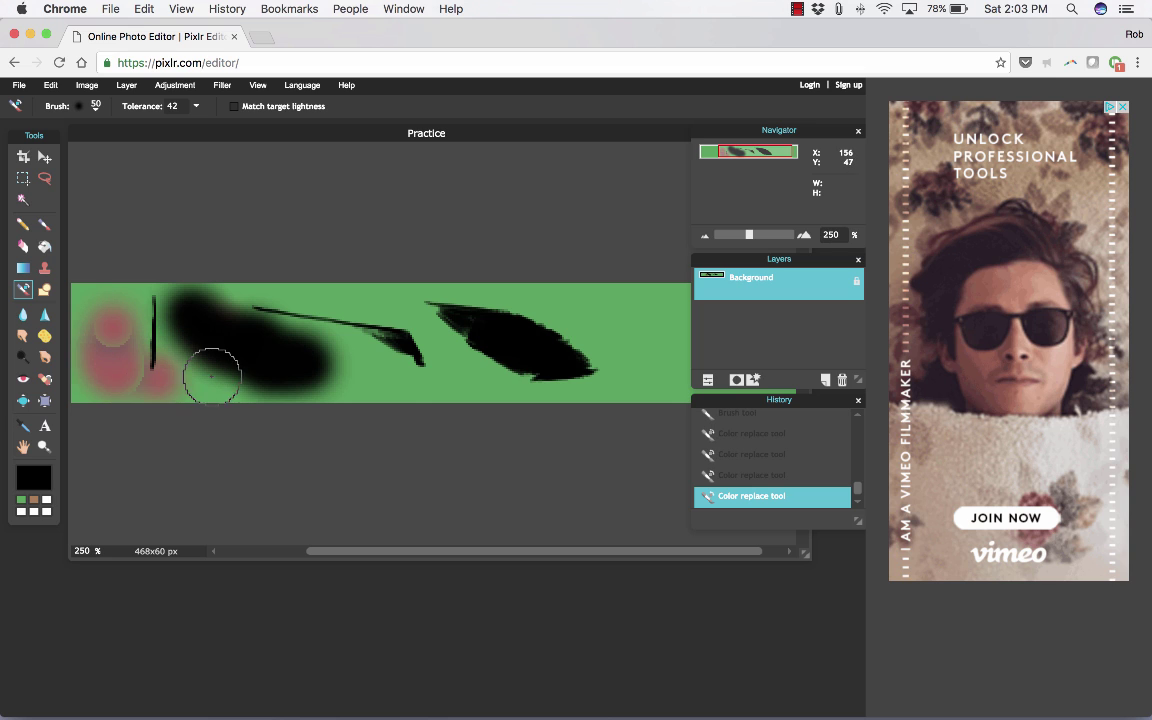
left_click(215, 378)
left_click(395, 378)
left_click(450, 380)
left_click(347, 362)
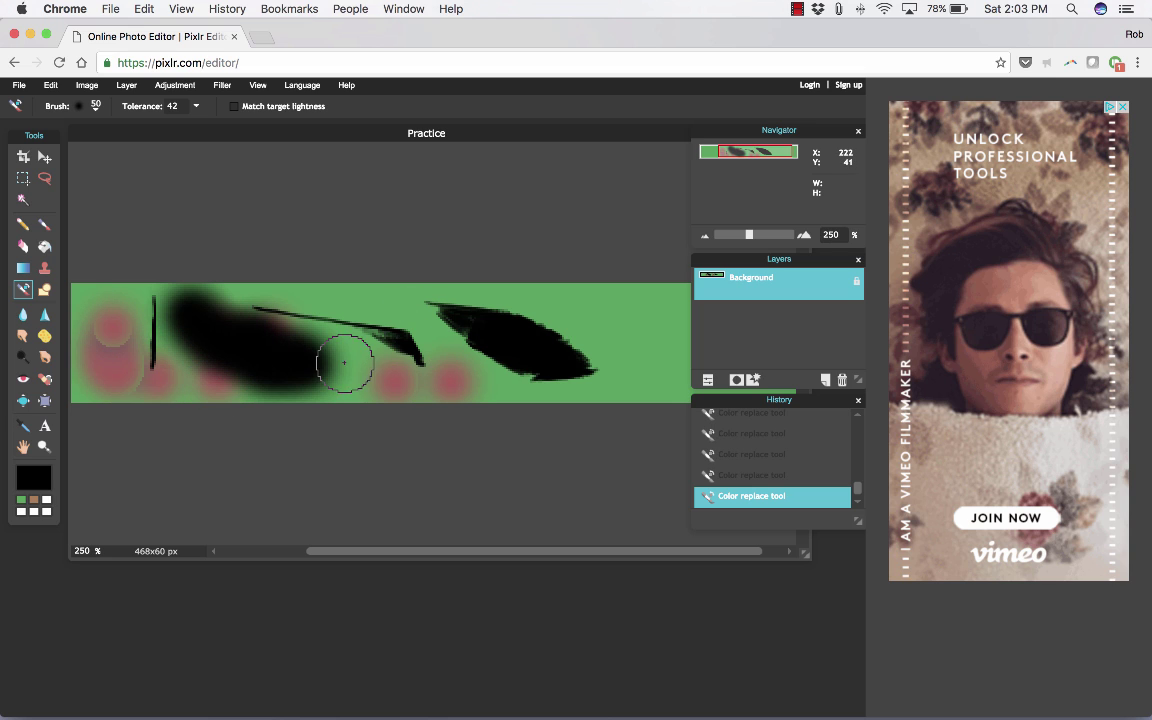
key("super+z")
key("super+z")
key("super+z")
key("super+z")
key("super+z")
key("super+z")
key("super+z")
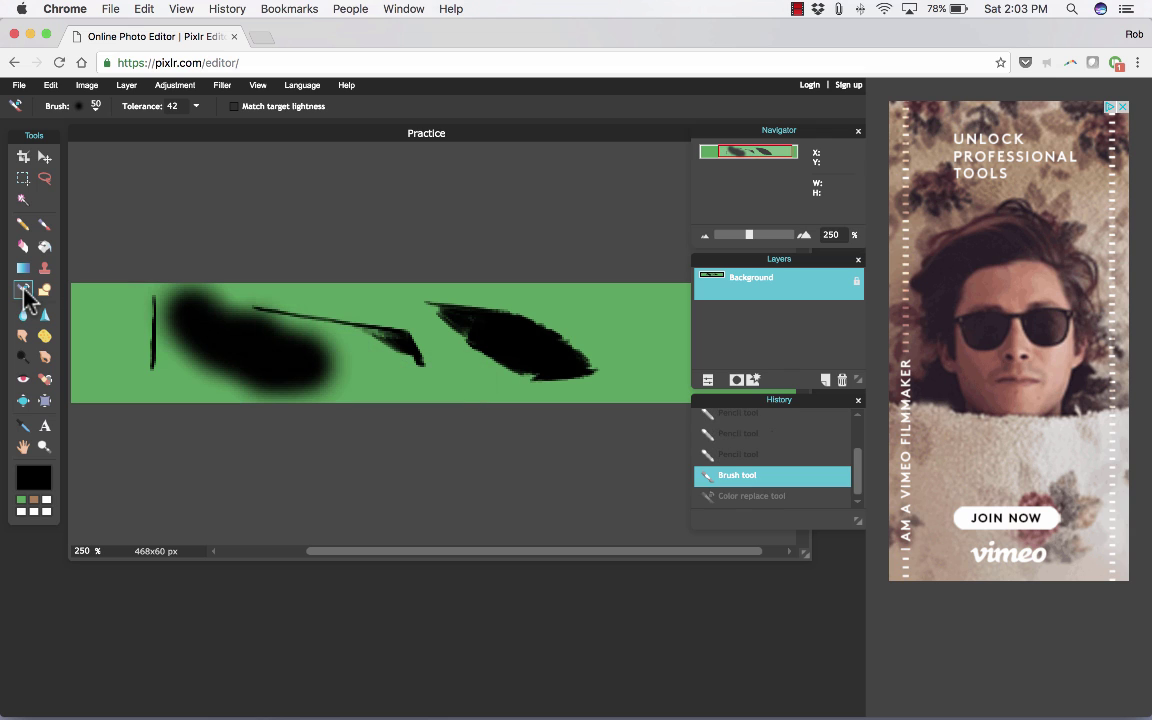
mouse_move(386, 312)
left_mouse_down()
mouse_move(444, 343)
mouse_move(433, 358)
mouse_move(470, 358)
left_mouse_up()
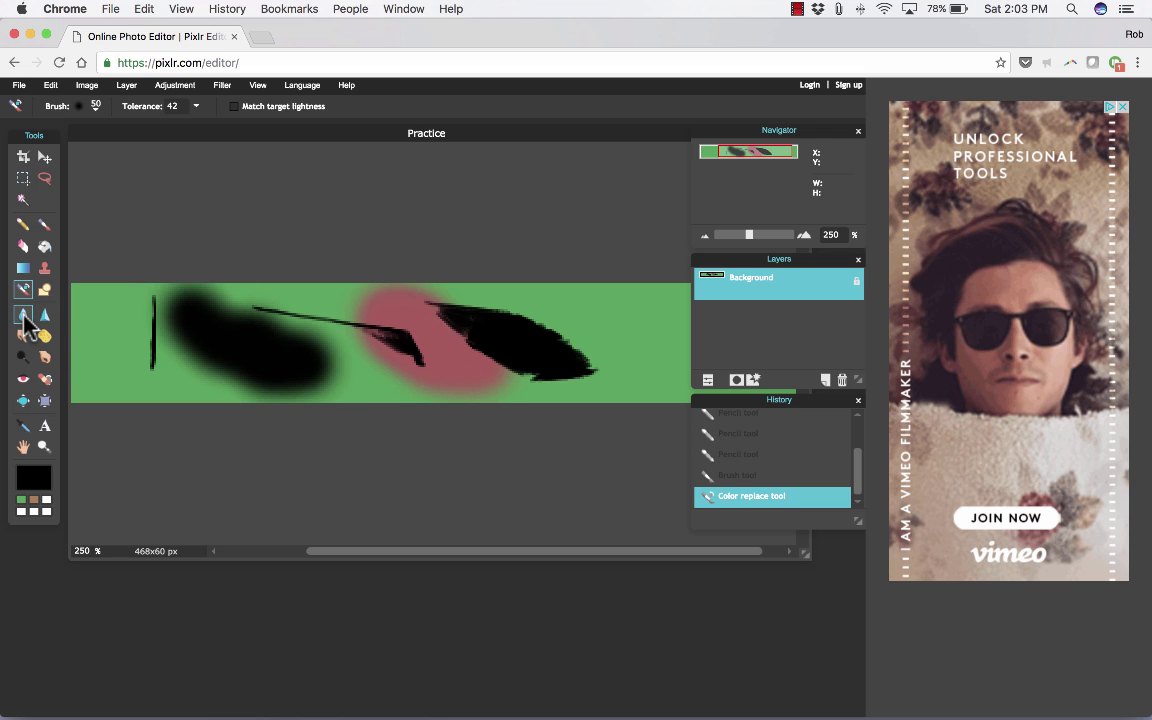
Blur the diagonal line, smudge green into the red patch, and sponge-saturate the green.
left_click(25, 316)
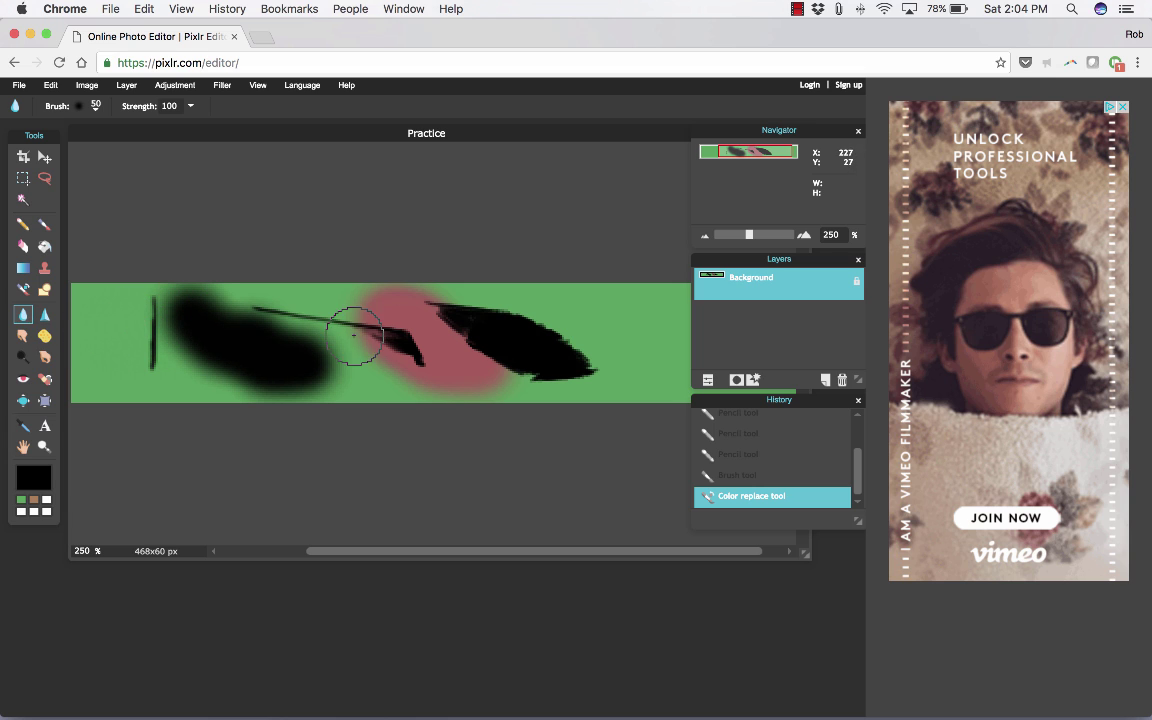
mouse_move(341, 344)
left_mouse_down()
mouse_move(255, 358)
mouse_move(307, 345)
mouse_move(246, 344)
mouse_move(398, 341)
mouse_move(288, 326)
left_mouse_up()
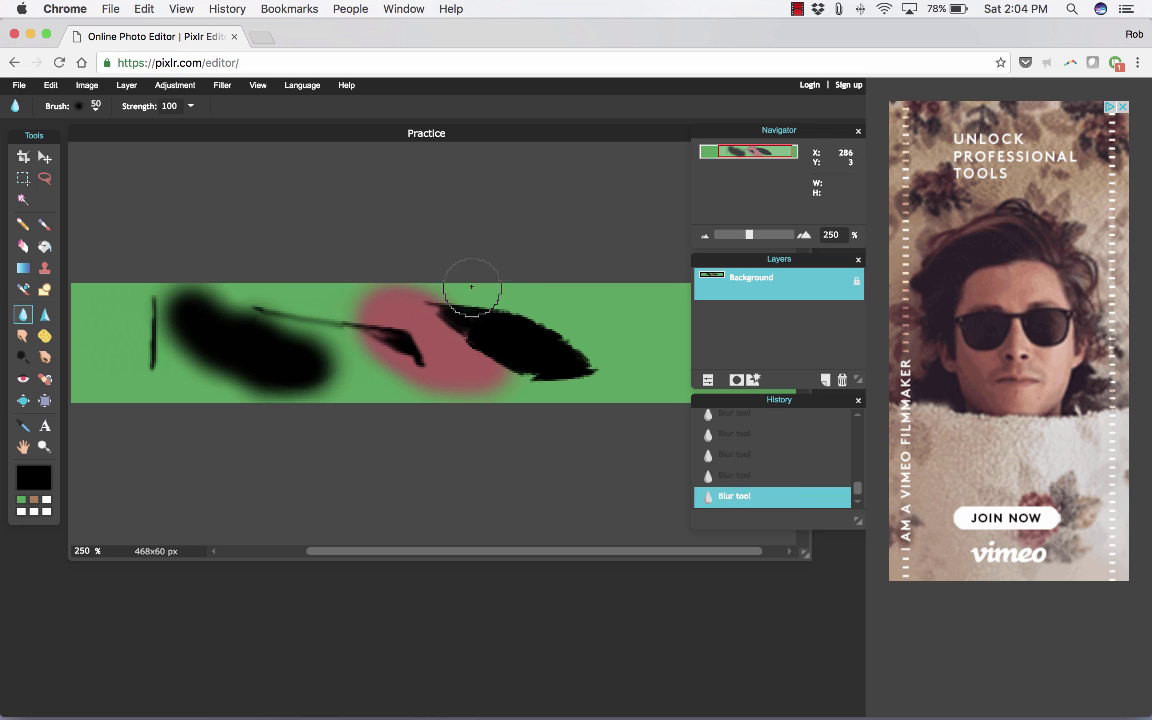
left_click(24, 338)
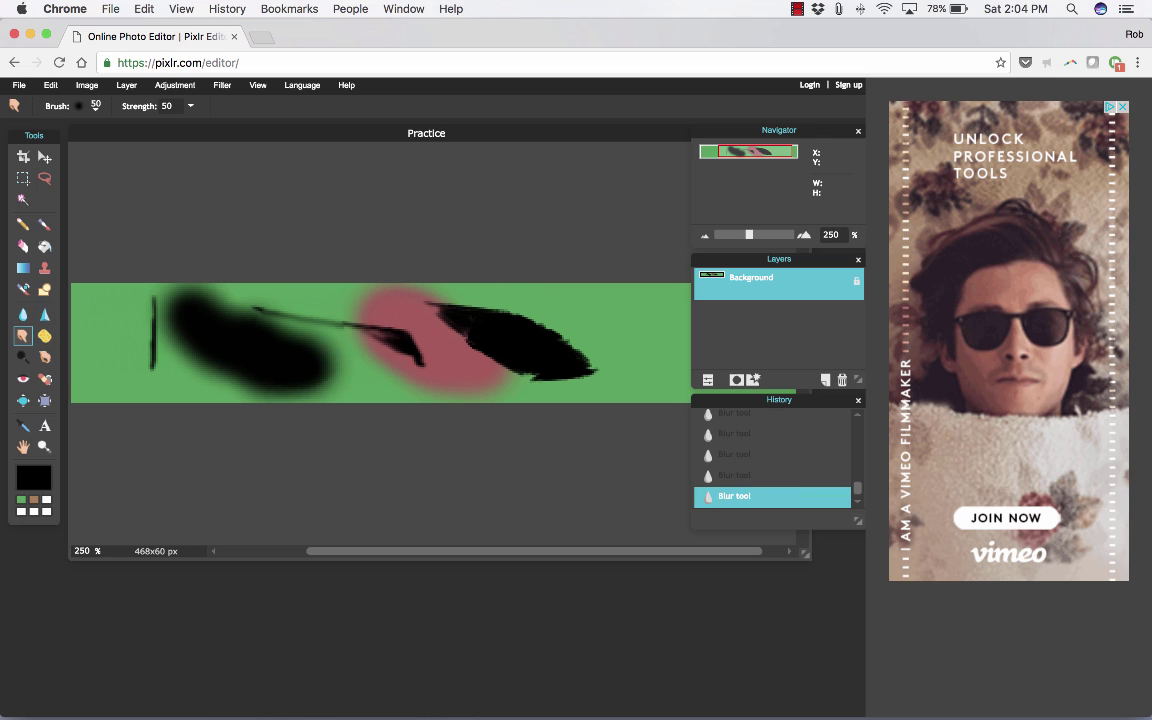
mouse_move(311, 342)
left_mouse_down()
mouse_move(375, 312)
mouse_move(350, 315)
mouse_move(368, 320)
mouse_move(355, 330)
mouse_move(450, 368)
mouse_move(519, 352)
left_mouse_up()
left_click(45, 336)
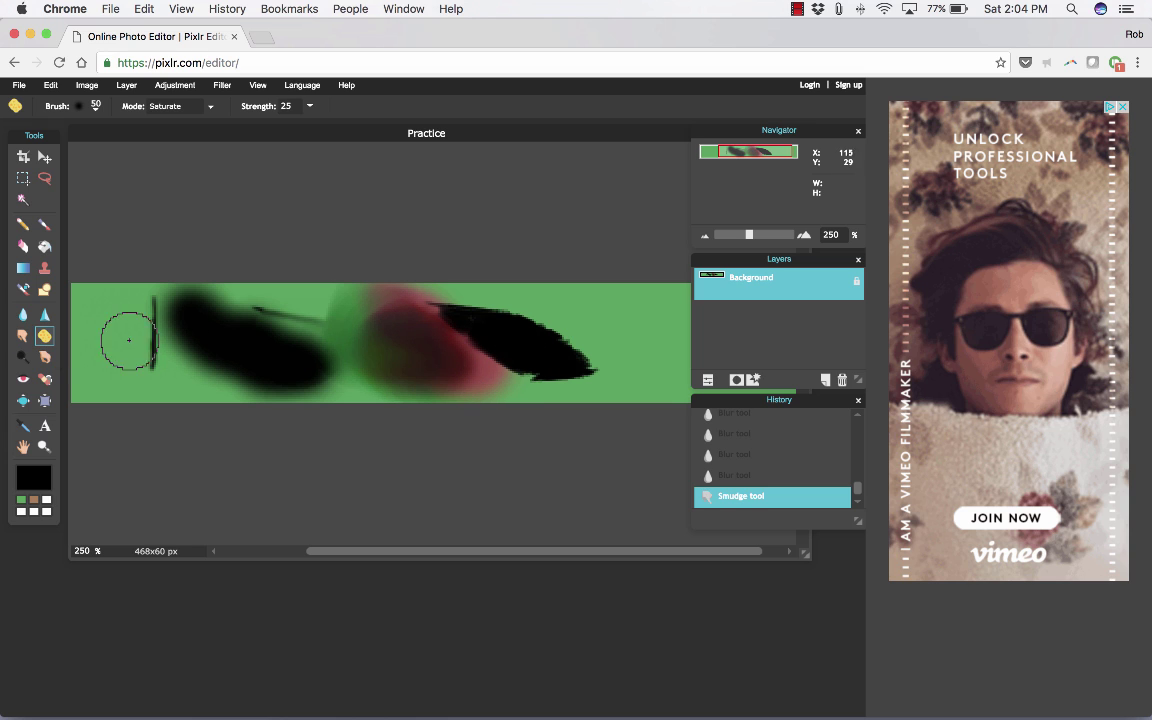
mouse_move(134, 334)
left_mouse_down()
mouse_move(272, 345)
mouse_move(175, 327)
mouse_move(112, 347)
mouse_move(507, 319)
mouse_move(648, 327)
mouse_move(594, 370)
mouse_move(653, 388)
mouse_move(605, 375)
left_mouse_up()
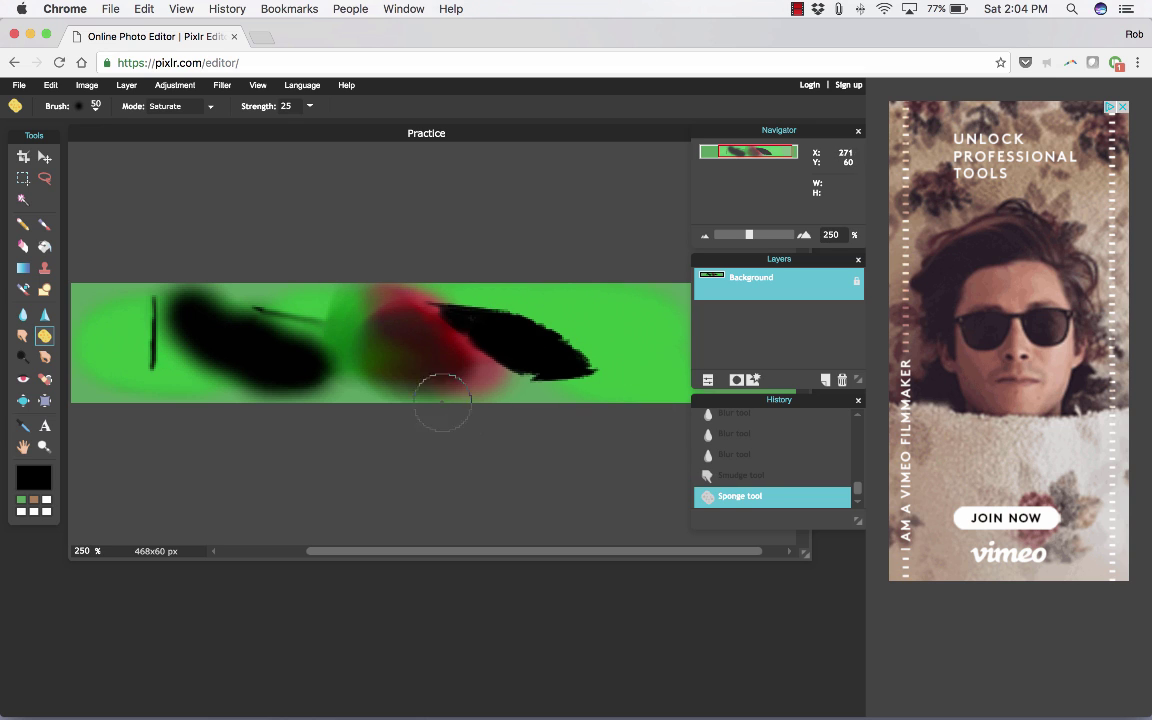
left_click(44, 428)
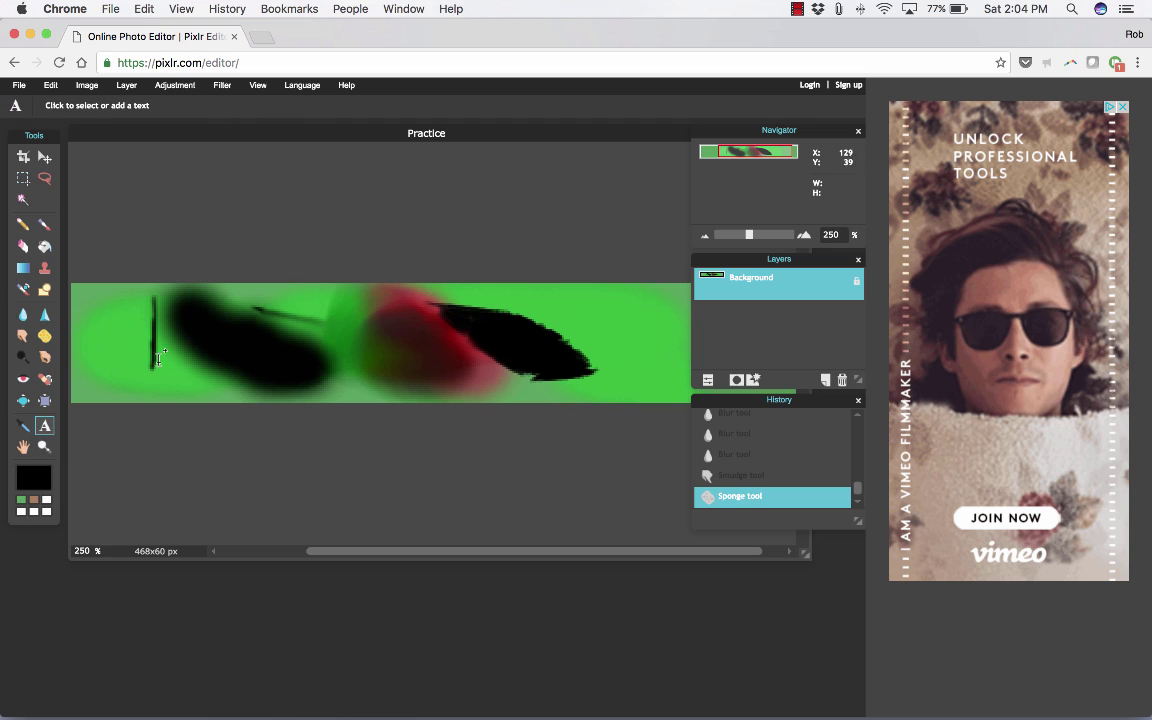
Type 'Welcome!' on the banner, colour it yellow, and drag it to the middle with Move.
left_click(200, 334)
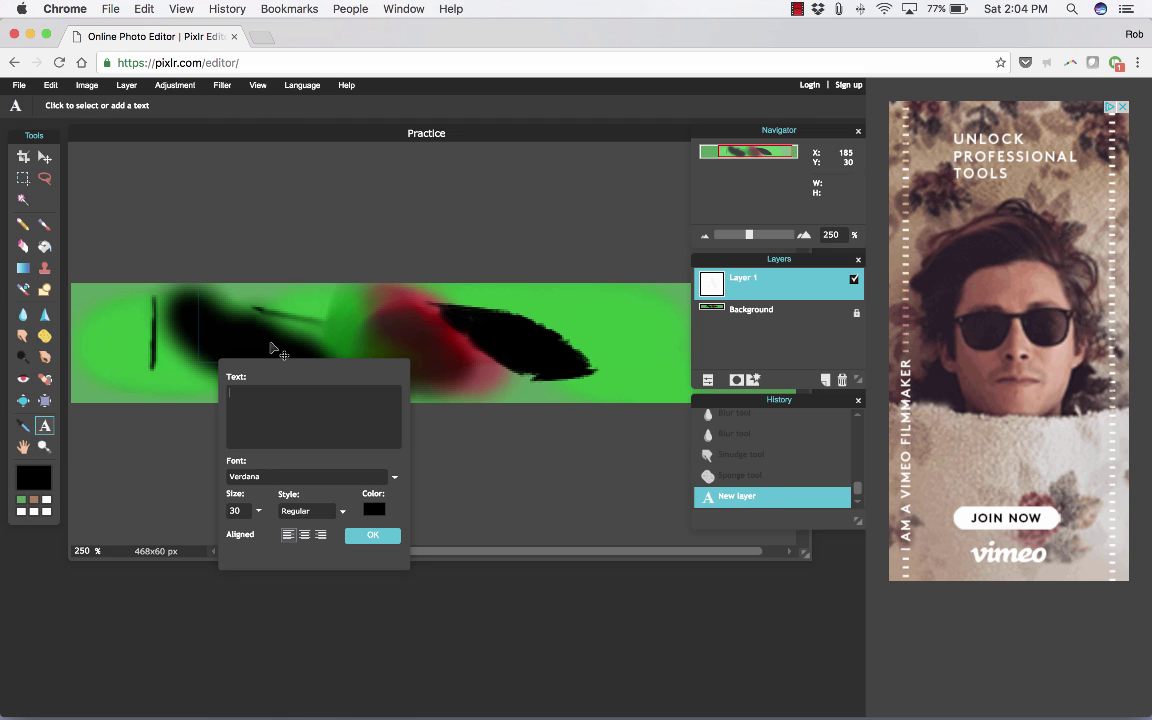
type("Welcome!")
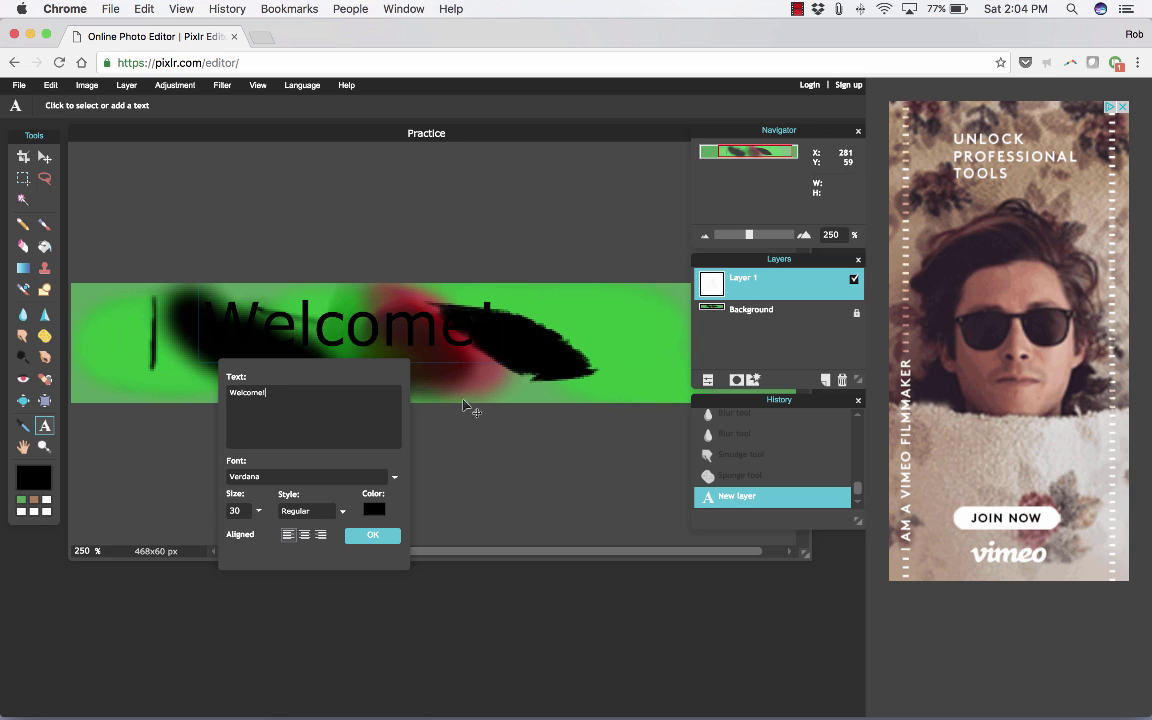
left_click(374, 509)
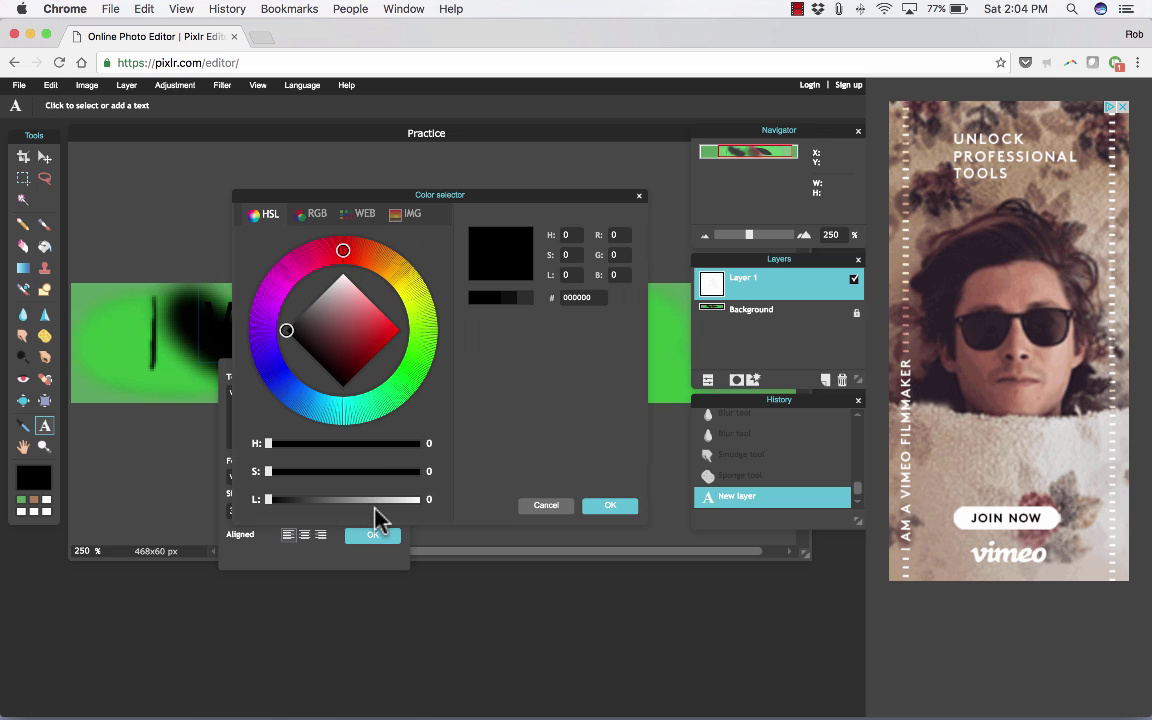
left_click(397, 342)
left_click(424, 345)
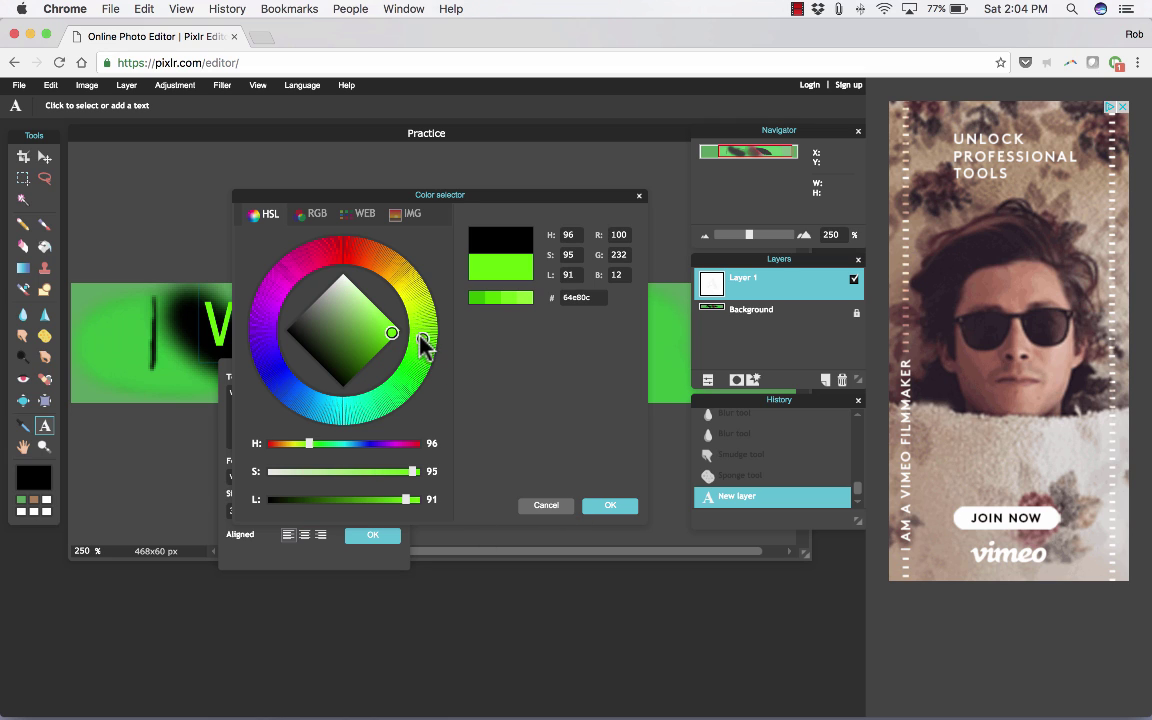
left_click(417, 290)
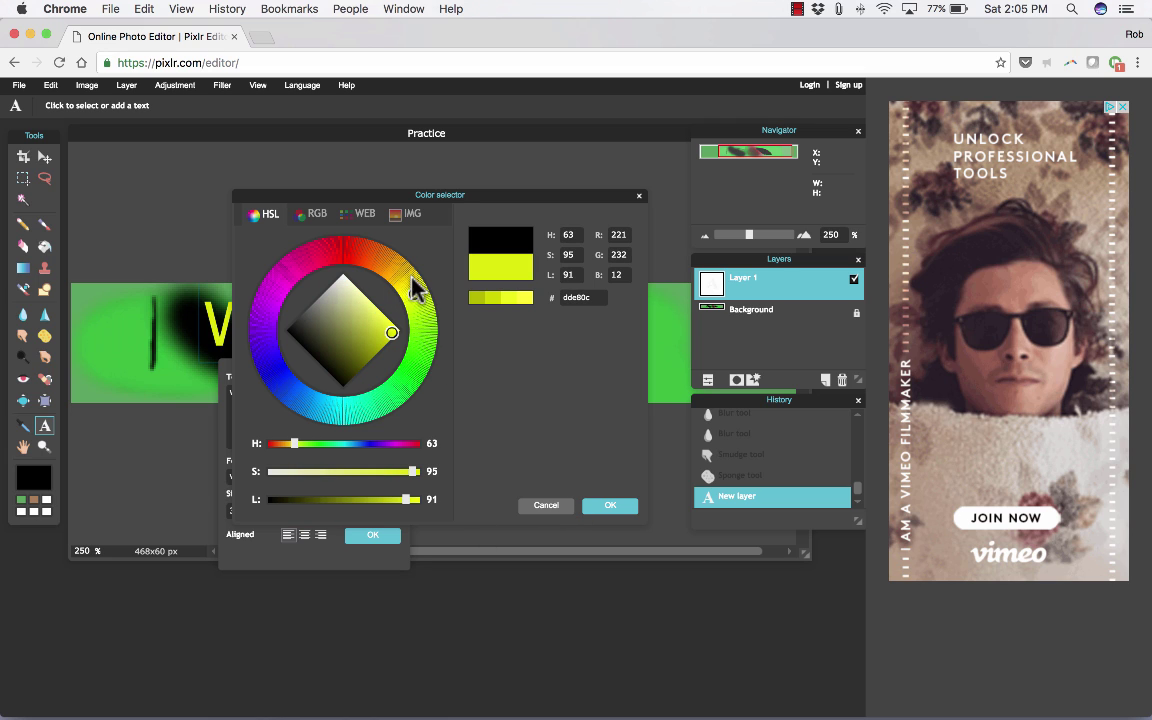
left_click(610, 505)
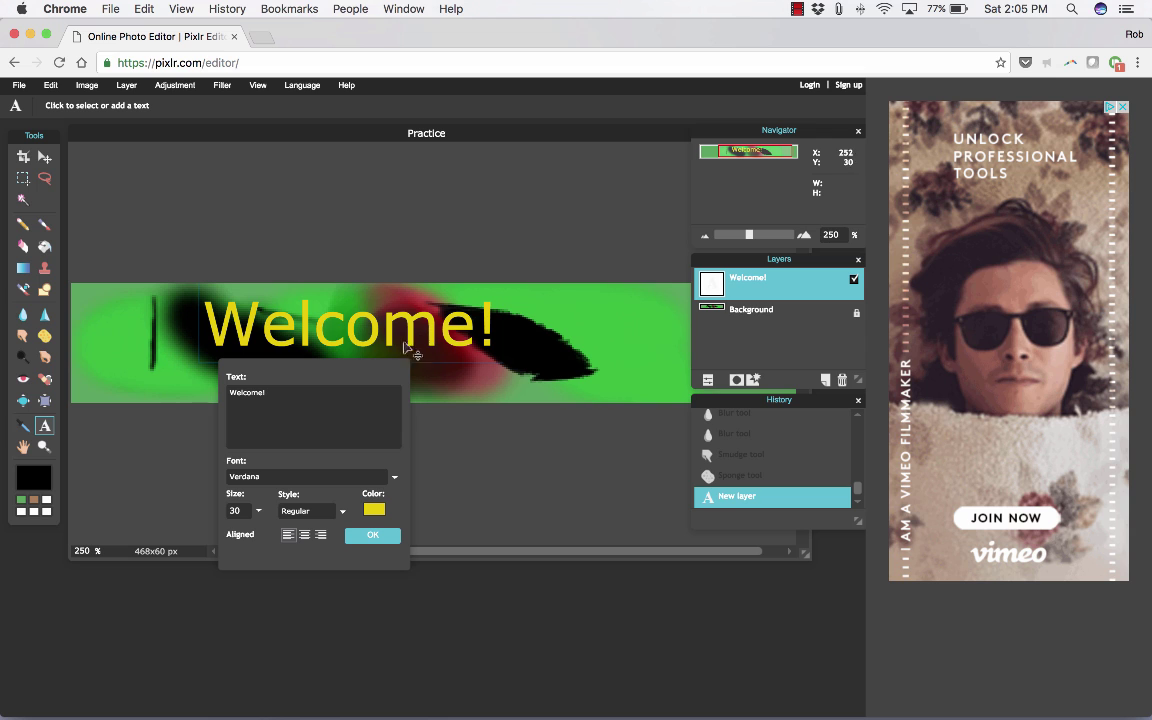
left_click(44, 157)
left_click_drag(380, 331, 460, 349)
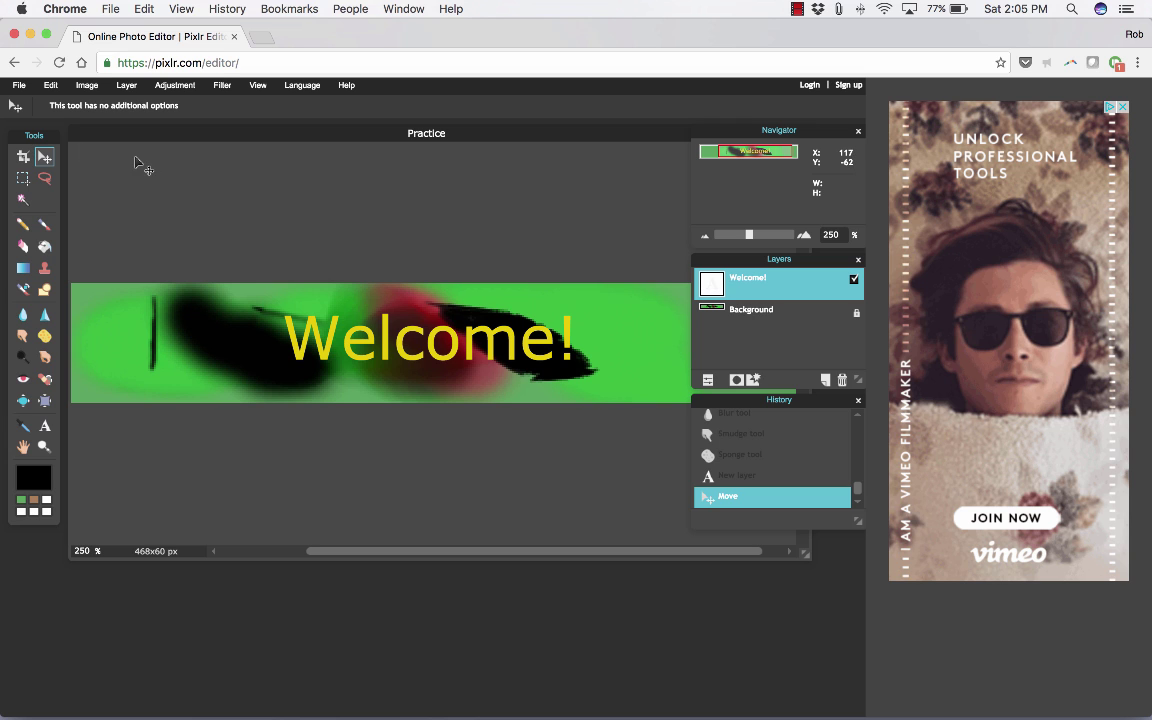
Choose File > Save and set the file format to PNG.
left_click(20, 87)
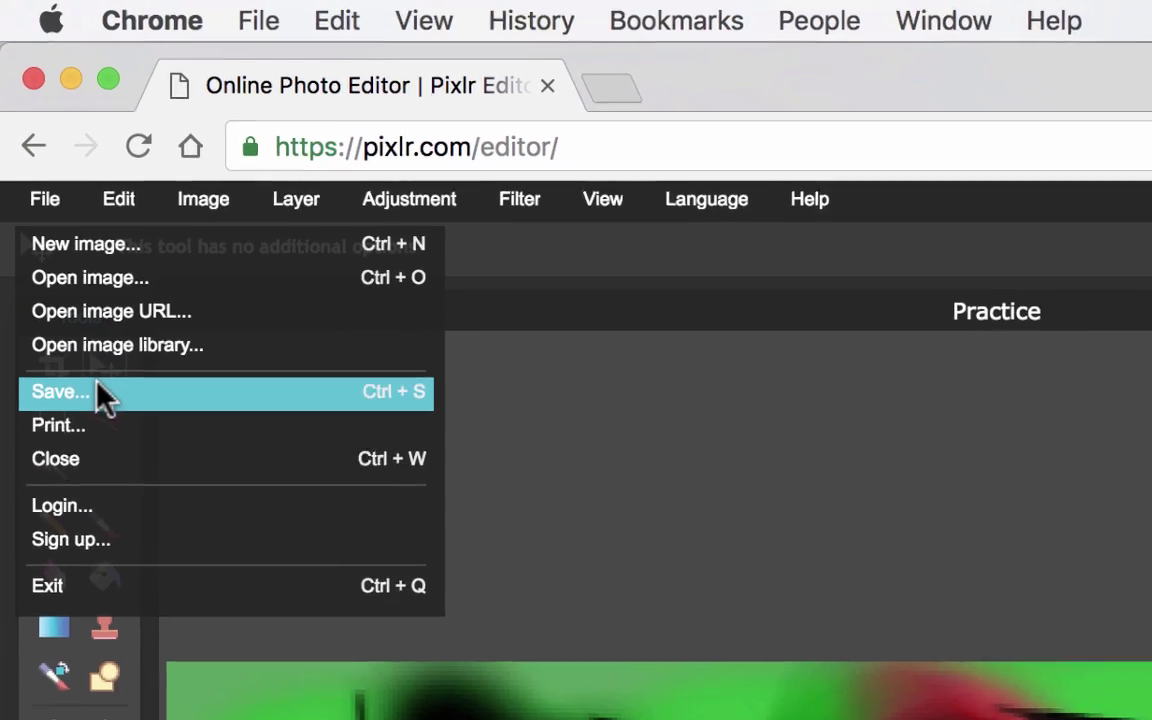
left_click(38, 419)
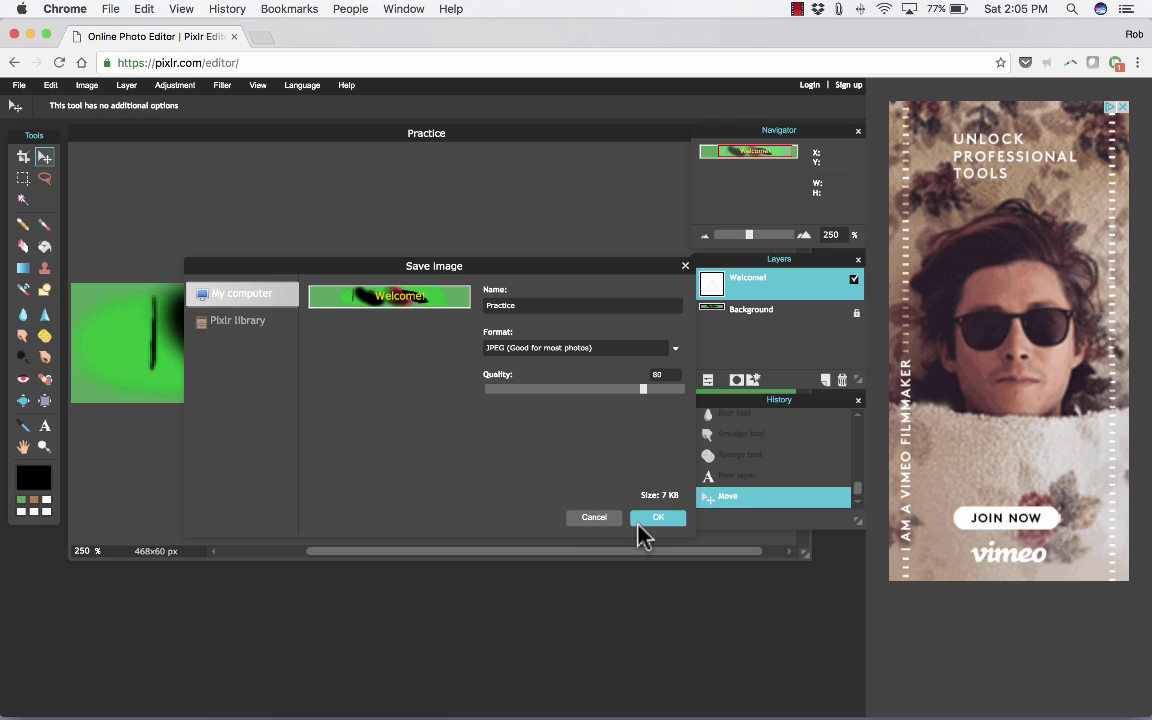
left_click_drag(645, 389, 669, 391)
left_click(670, 348)
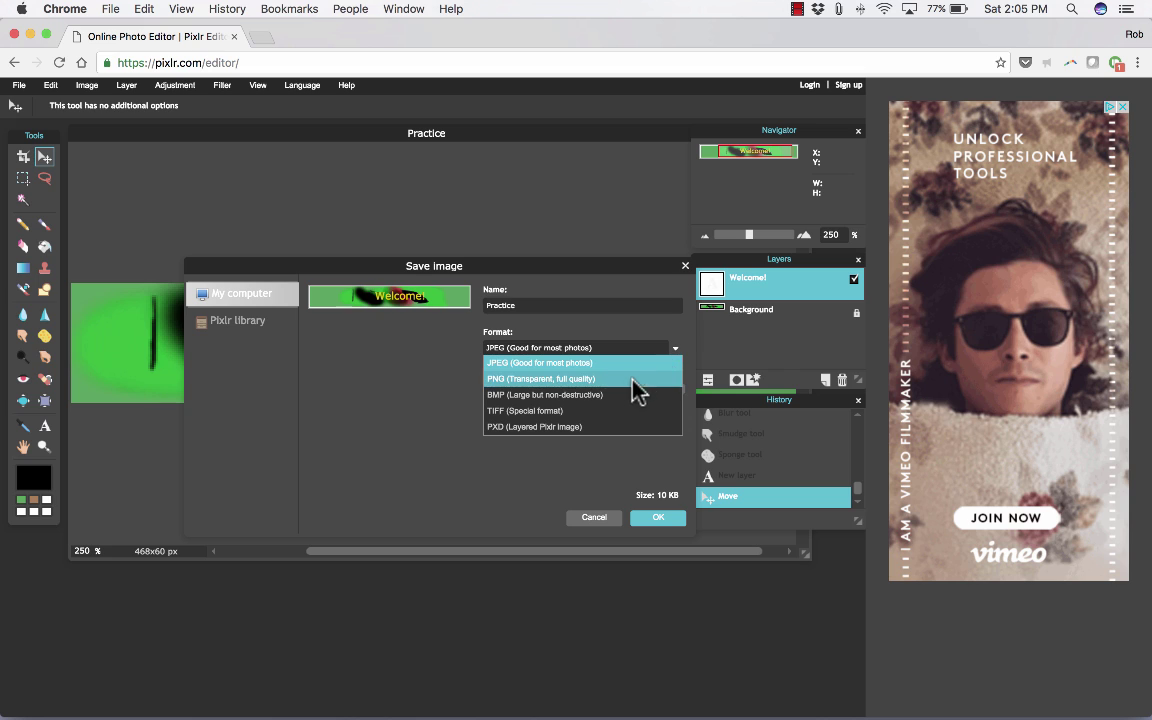
left_click(623, 380)
left_click(668, 350)
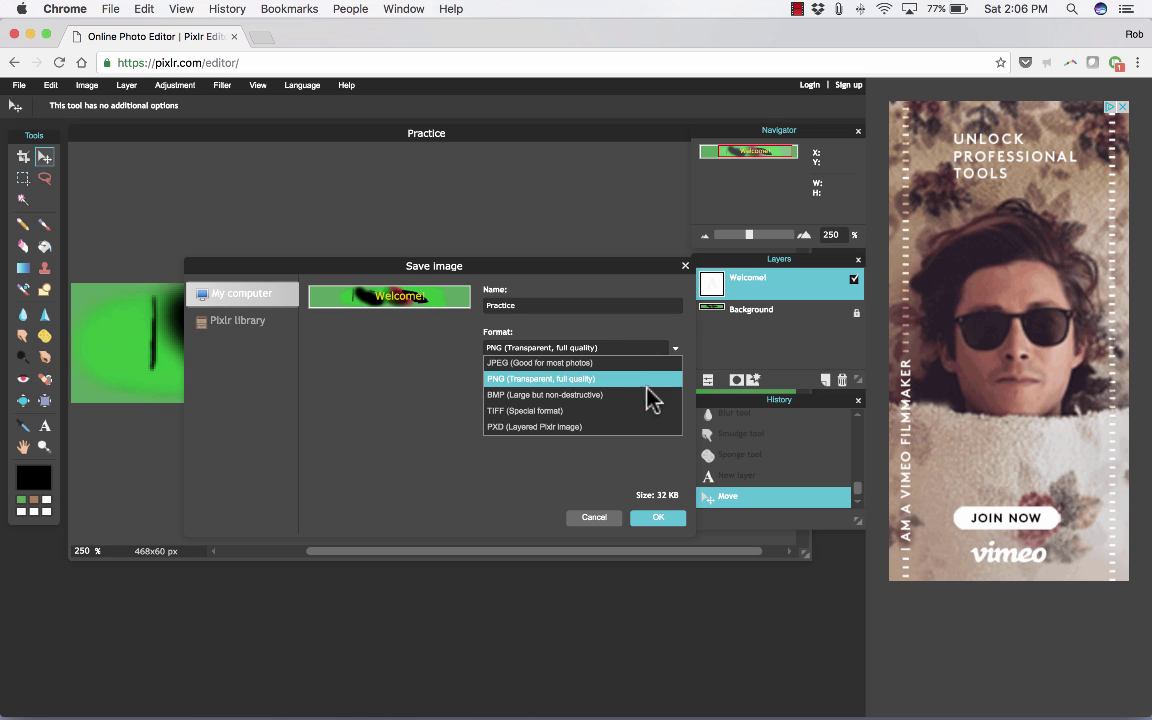
left_click(543, 350)
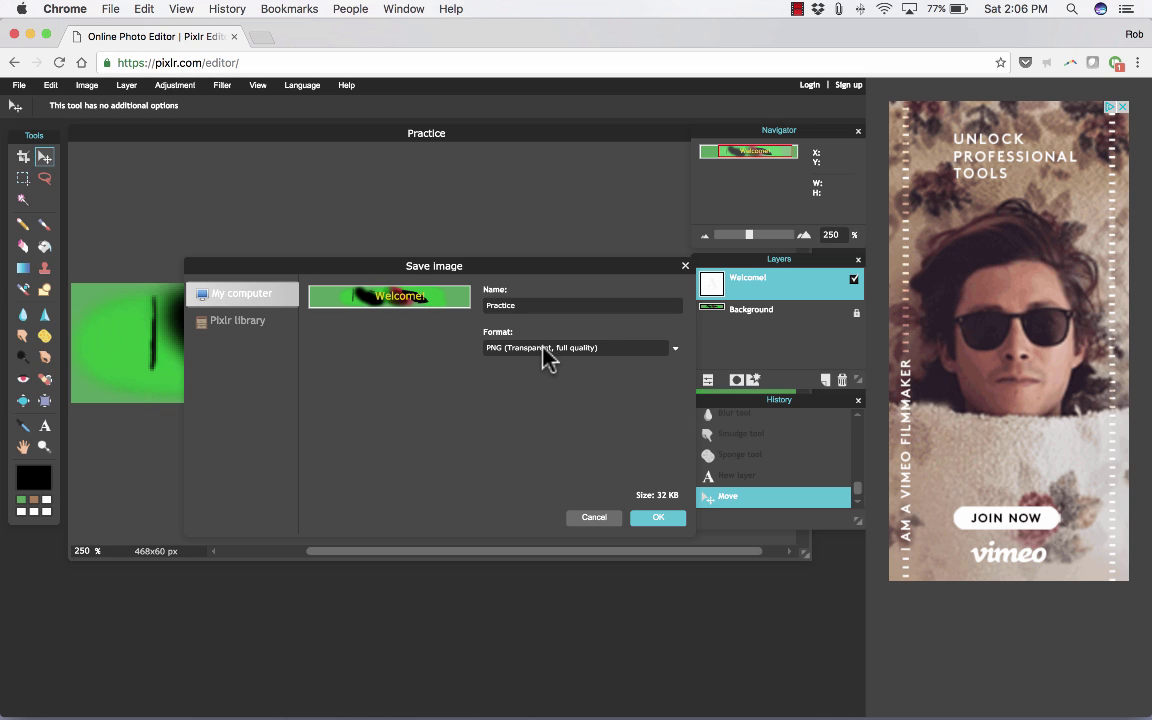
left_click(658, 518)
Save Practice.png to the Desktop.
left_click(605, 154)
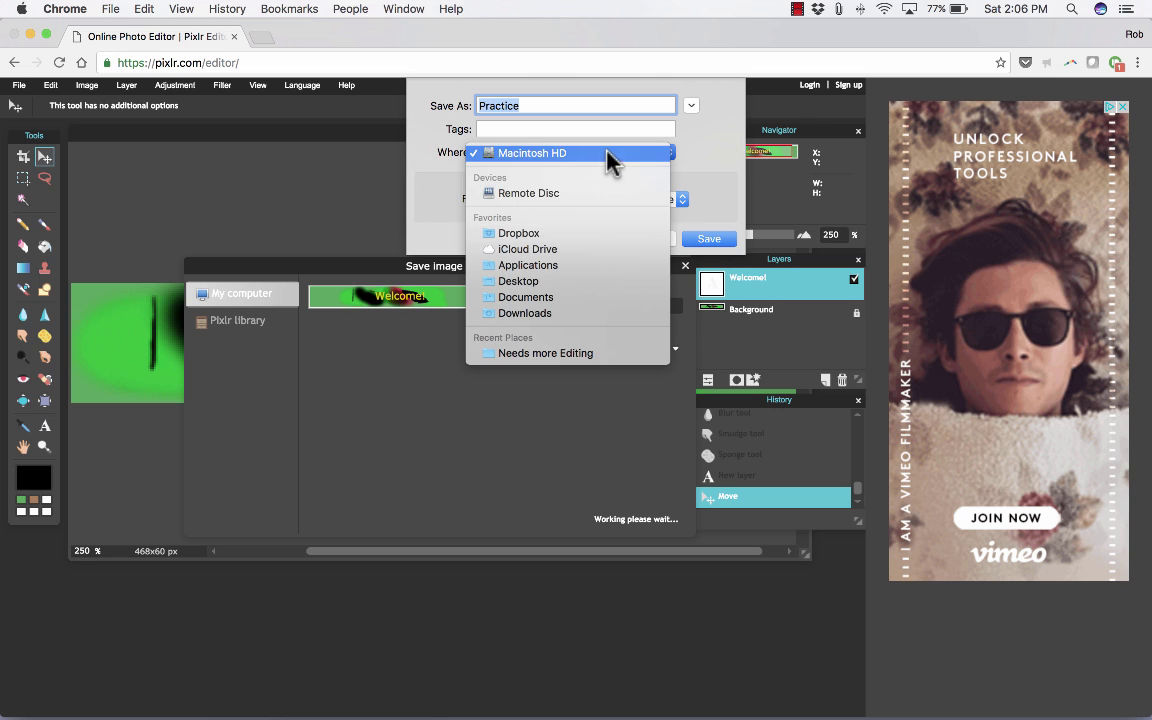
left_click(590, 283)
left_click(712, 239)
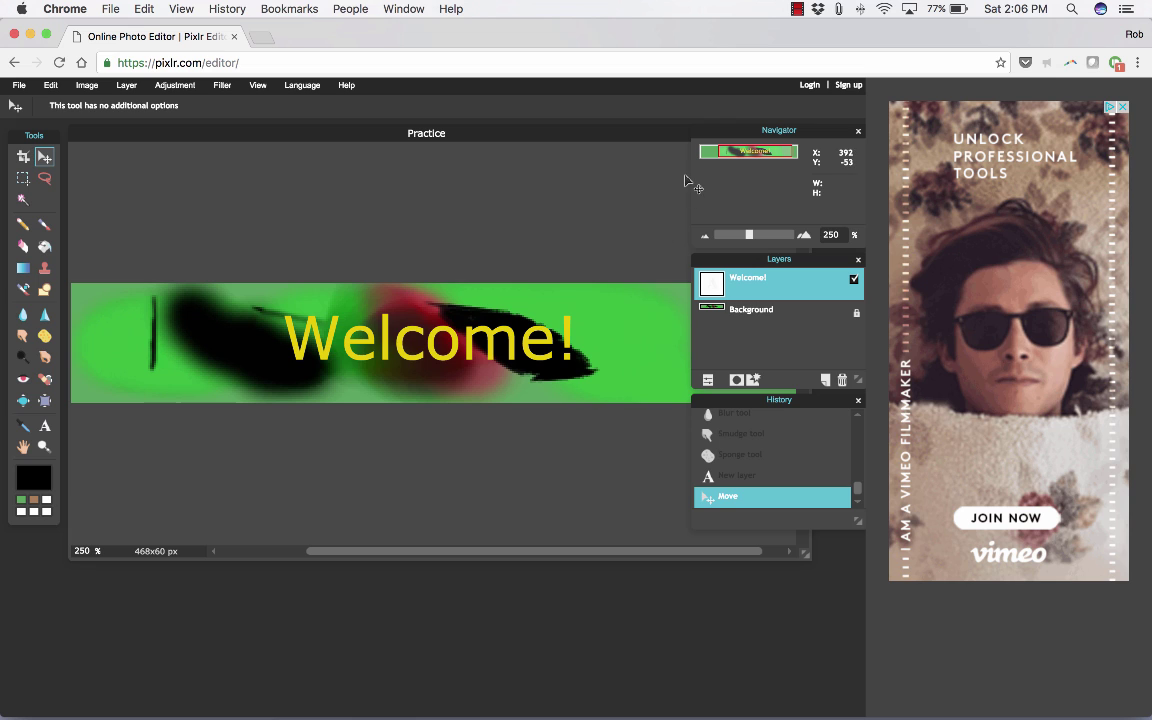
Save the image again, cancelling the Pixlr library login and confirming the save.
left_click(19, 86)
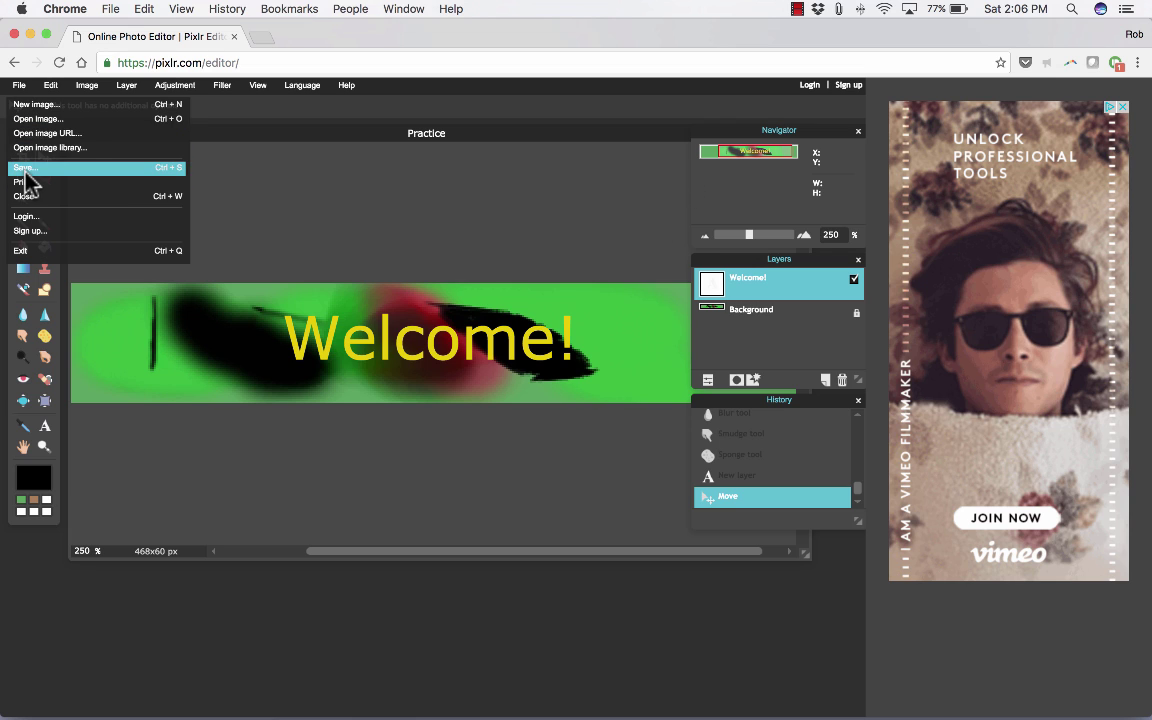
left_click(28, 168)
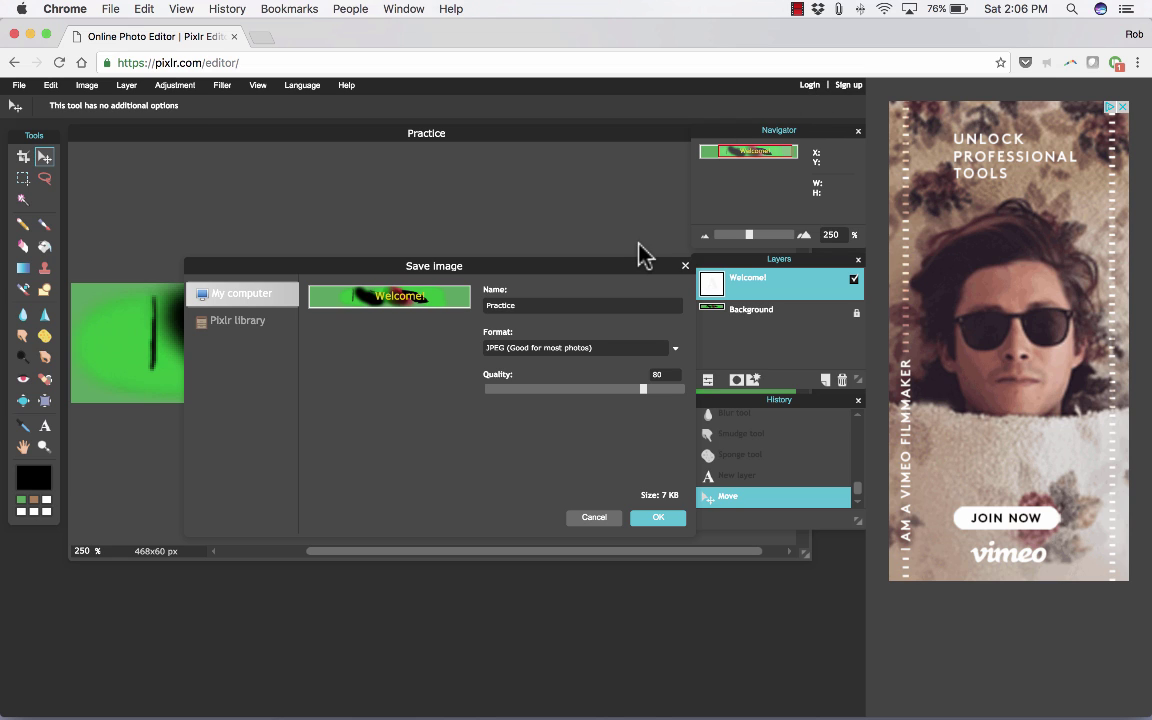
left_click(237, 321)
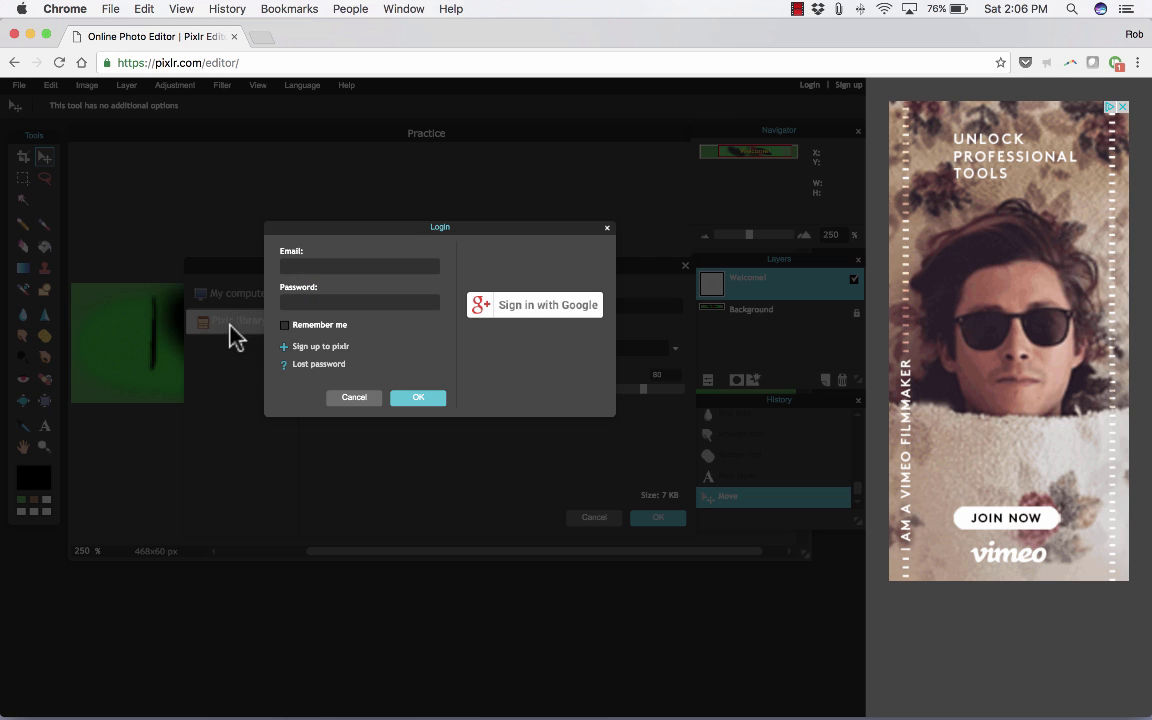
left_click(372, 398)
key("Return")
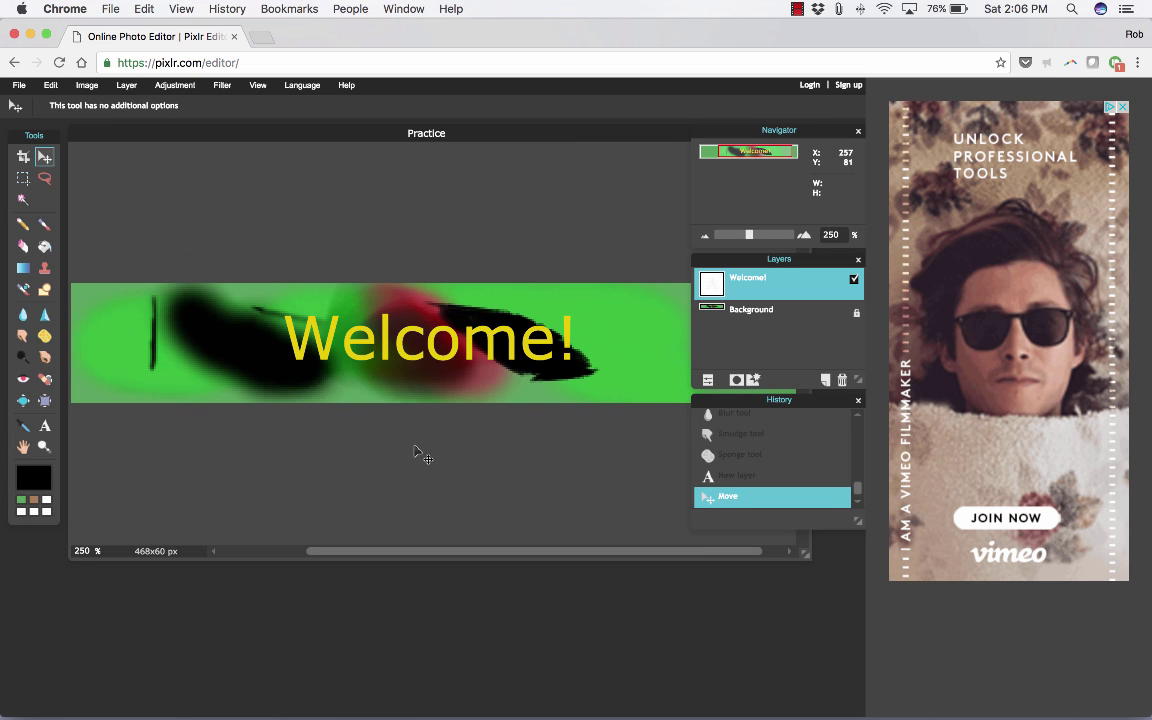
Minimize Chrome, close the Finder window, and select Practice.png on the desktop.
left_click(30, 35)
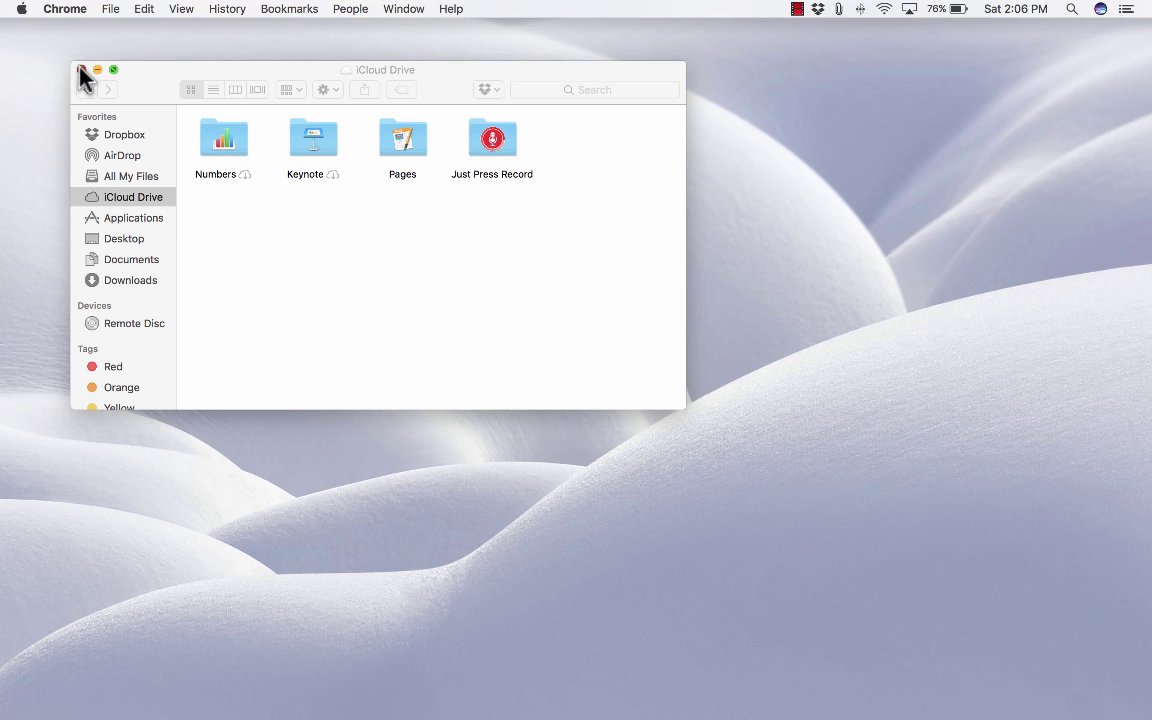
left_click(81, 69)
left_click(386, 249)
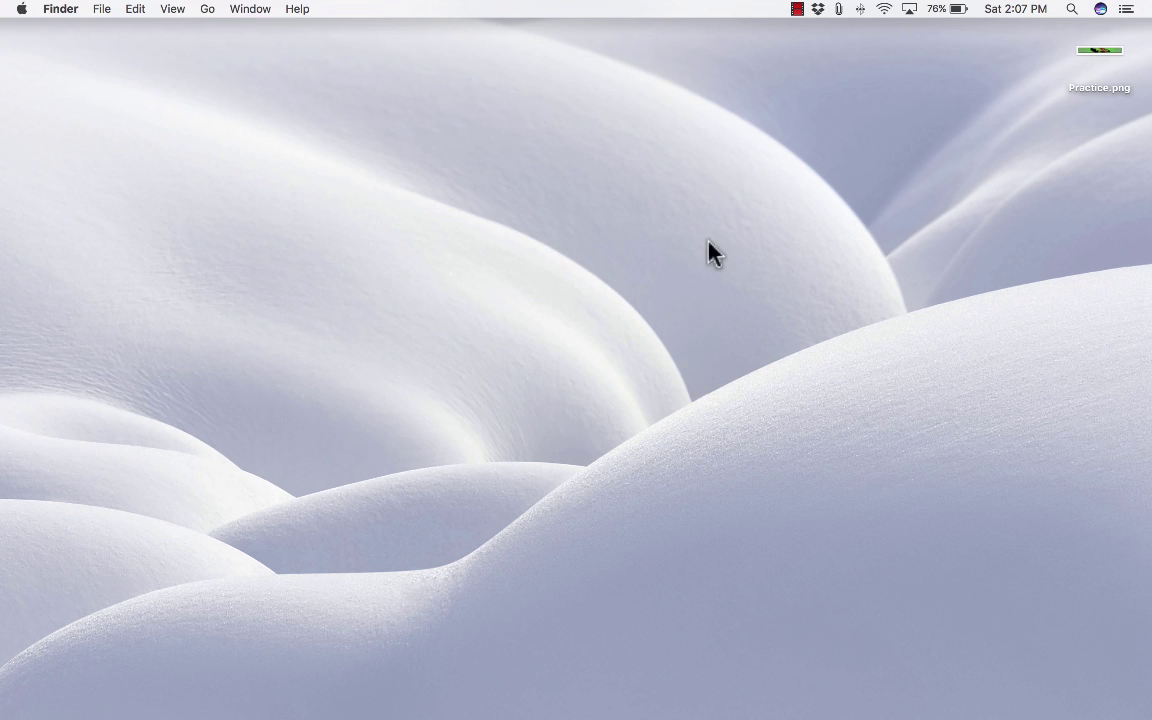
Open Practice.png from the desktop in Preview and enlarge its window to view the banner.
double_click(1100, 57)
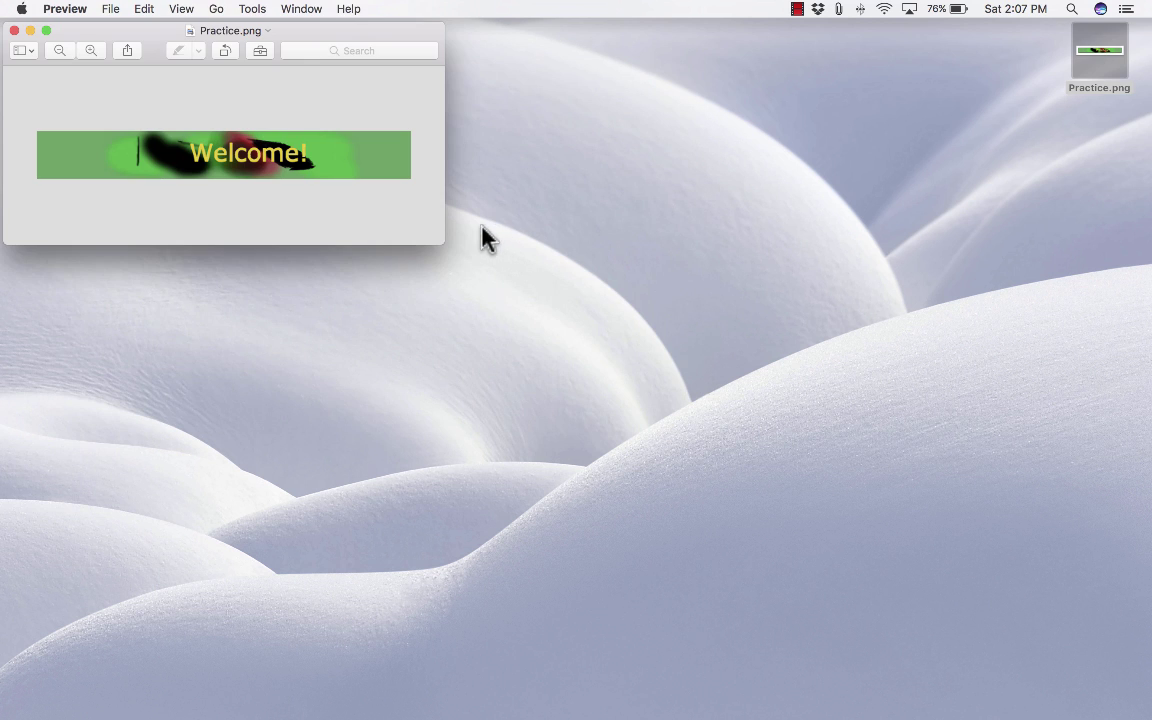
left_click_drag(442, 238, 734, 390)
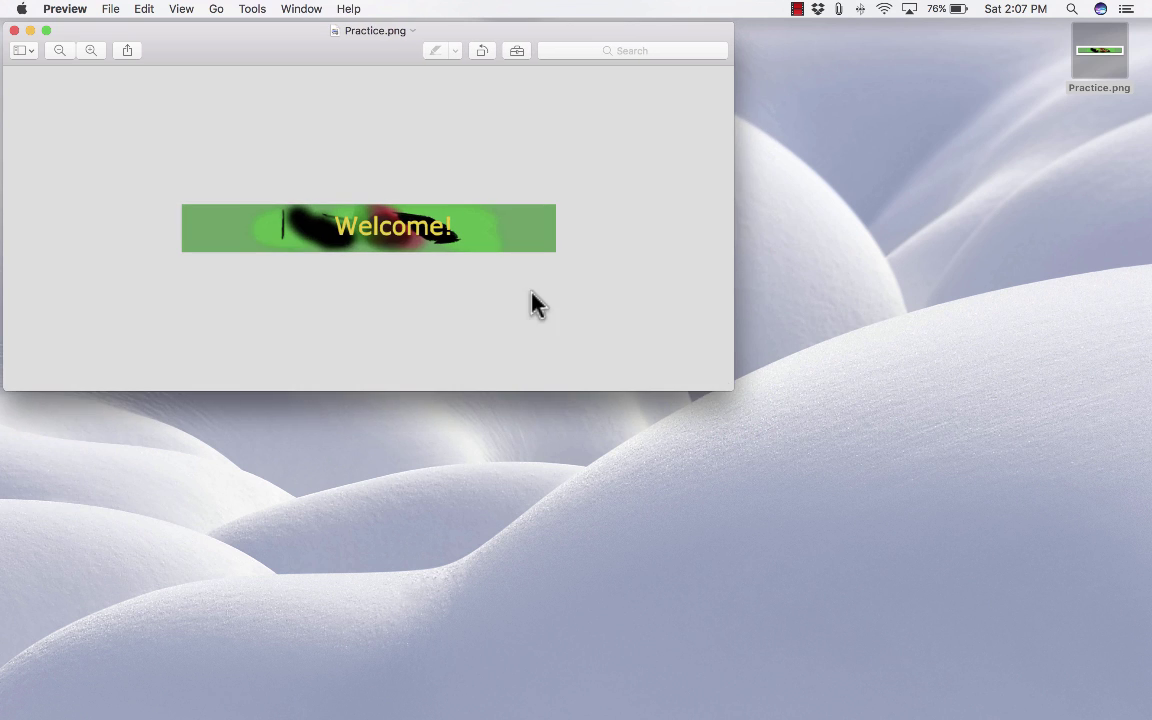